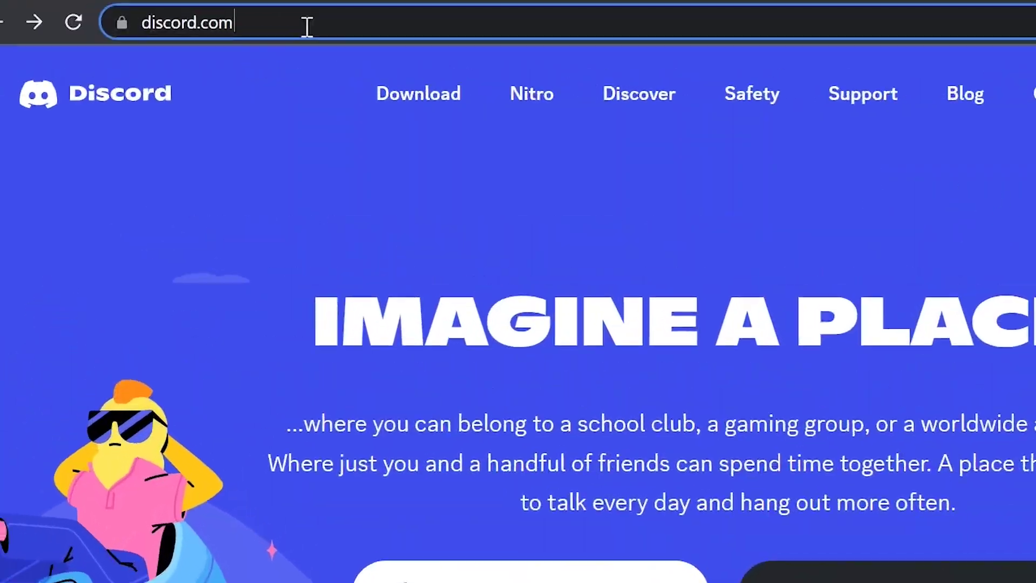
# Step: Open Discord's new-account registration form and paste in the account email address
pyautogui.click(190, 19)
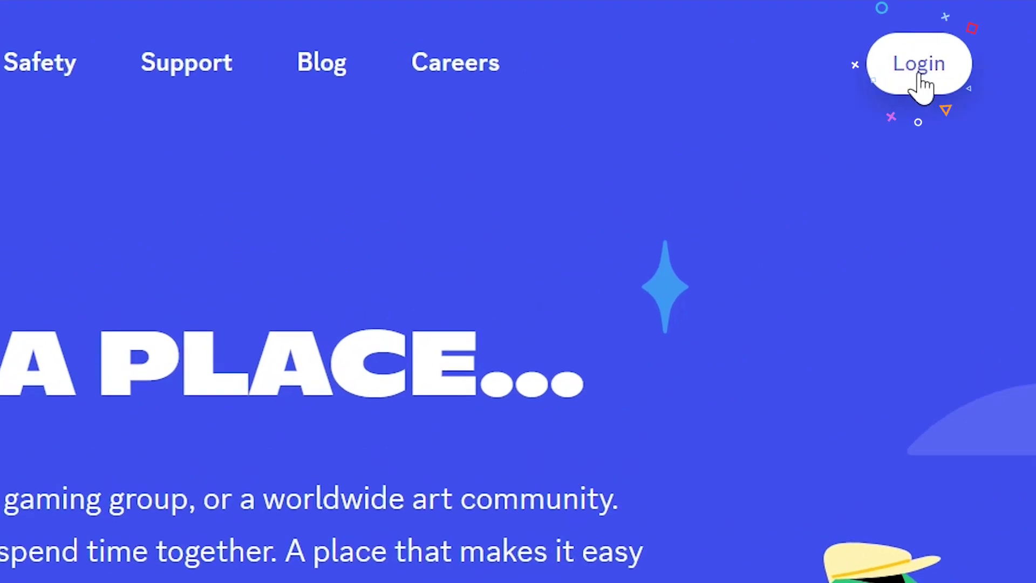
pyautogui.click(923, 85)
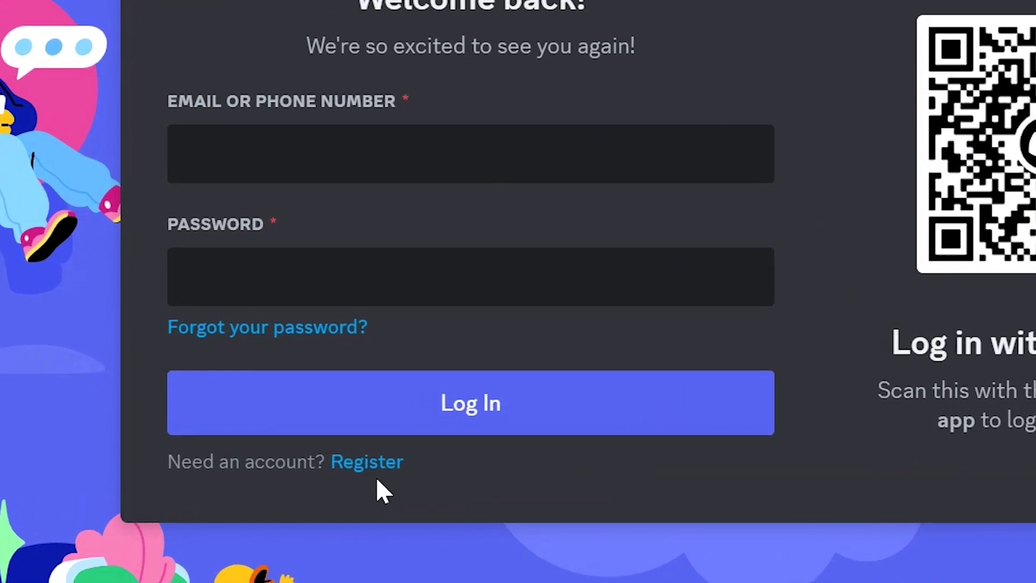
pyautogui.click(320, 459)
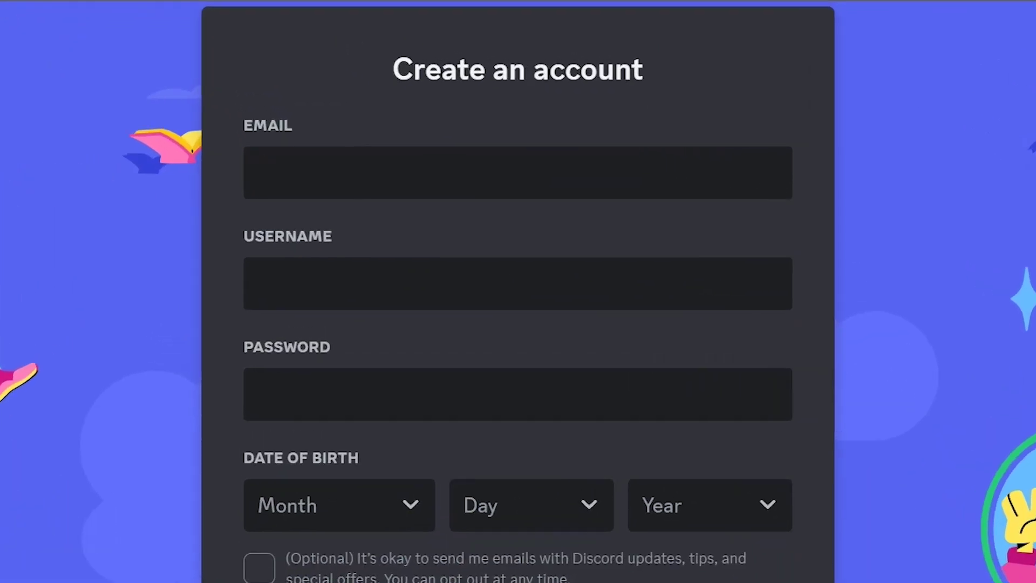
pyautogui.click(568, 178)
pyautogui.hotkey('ctrl', 'v')
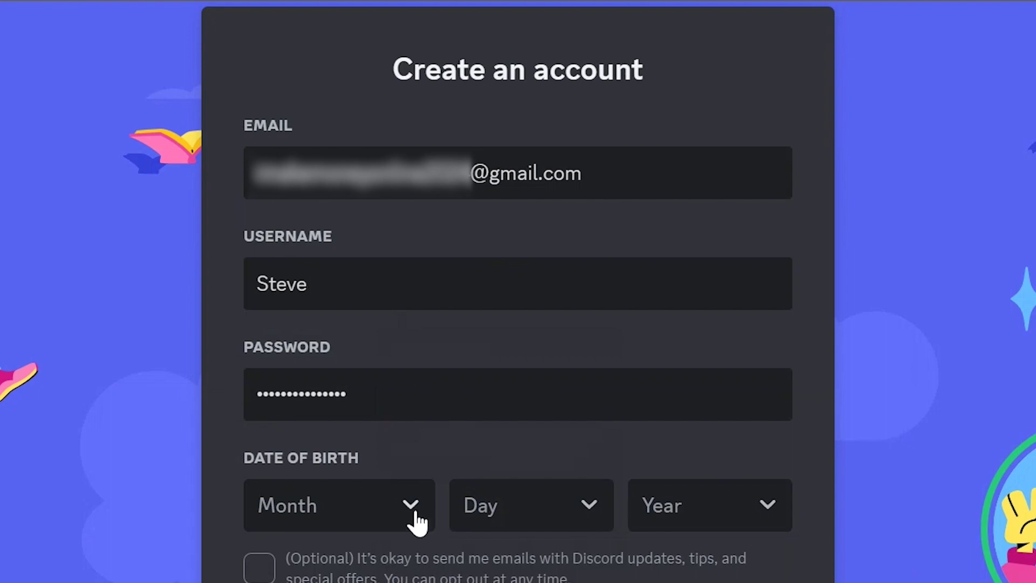
# Step: Choose the birth month, day and year, opt in to update emails, and submit the registration
pyautogui.click(416, 518)
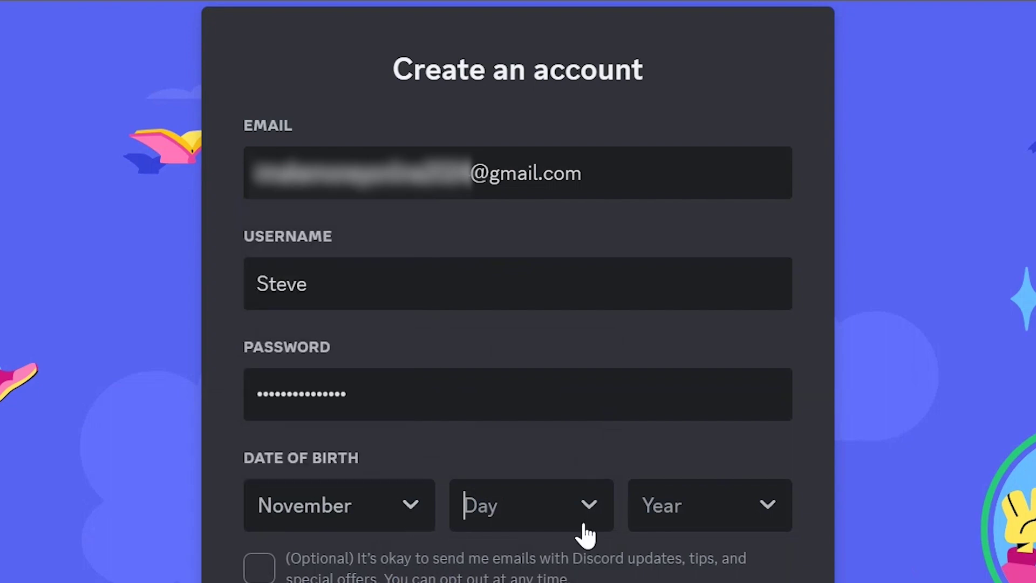
pyautogui.click(582, 532)
pyautogui.click(532, 257)
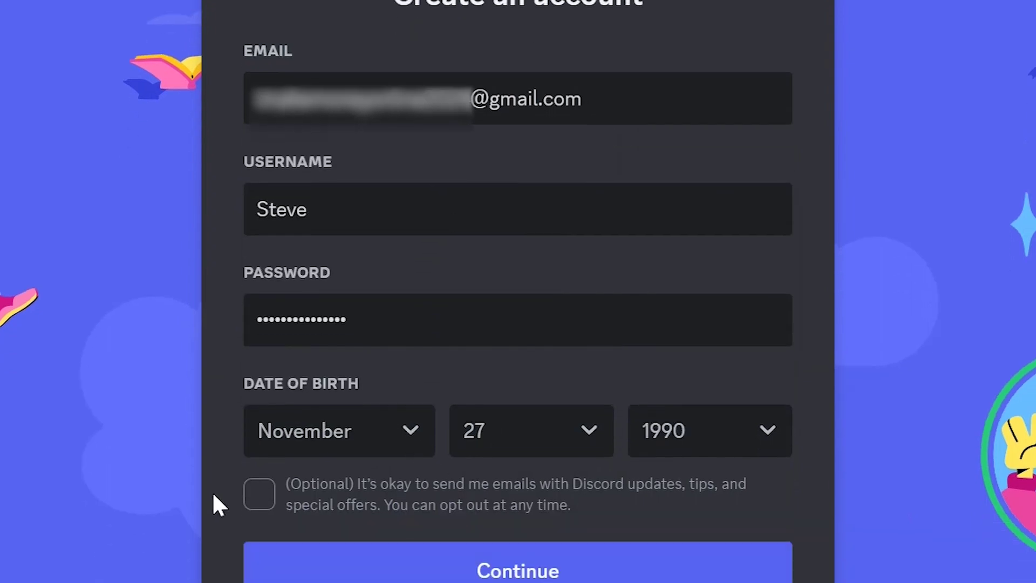
pyautogui.click(259, 495)
pyautogui.click(556, 580)
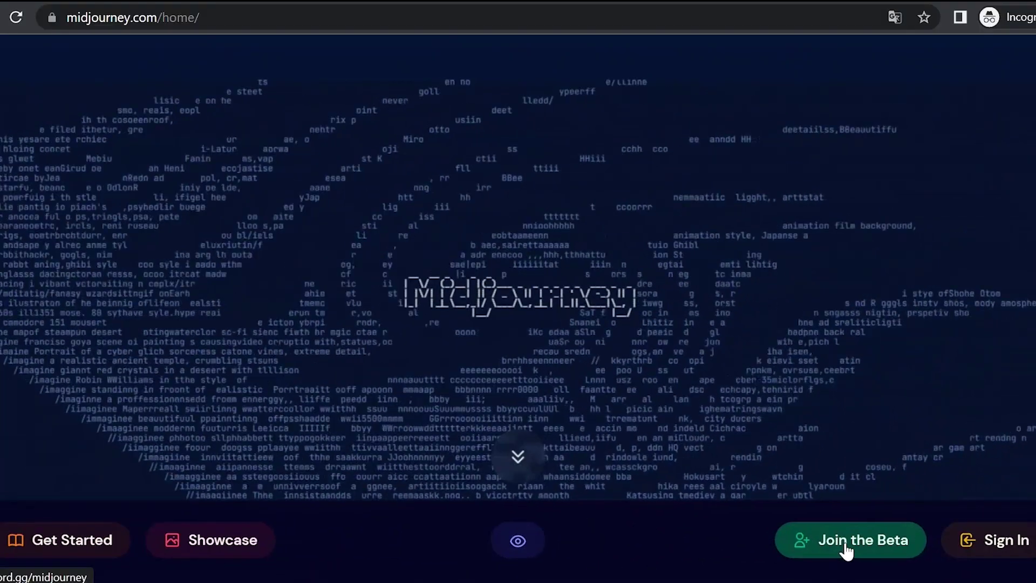
# Step: Accept the Midjourney server invite and go to the newbies-29 channel in the sidebar
pyautogui.click(593, 513)
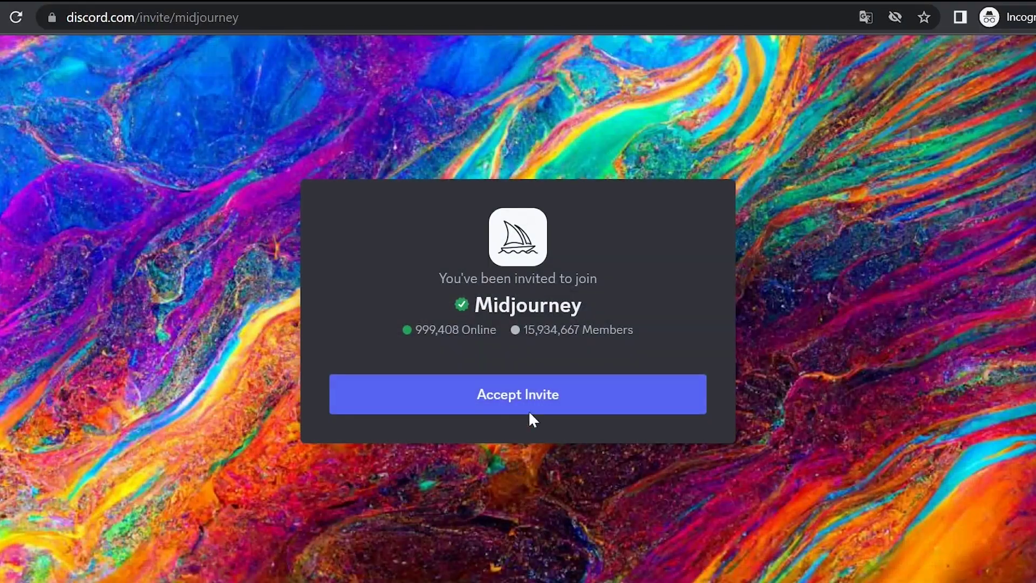
pyautogui.click(529, 404)
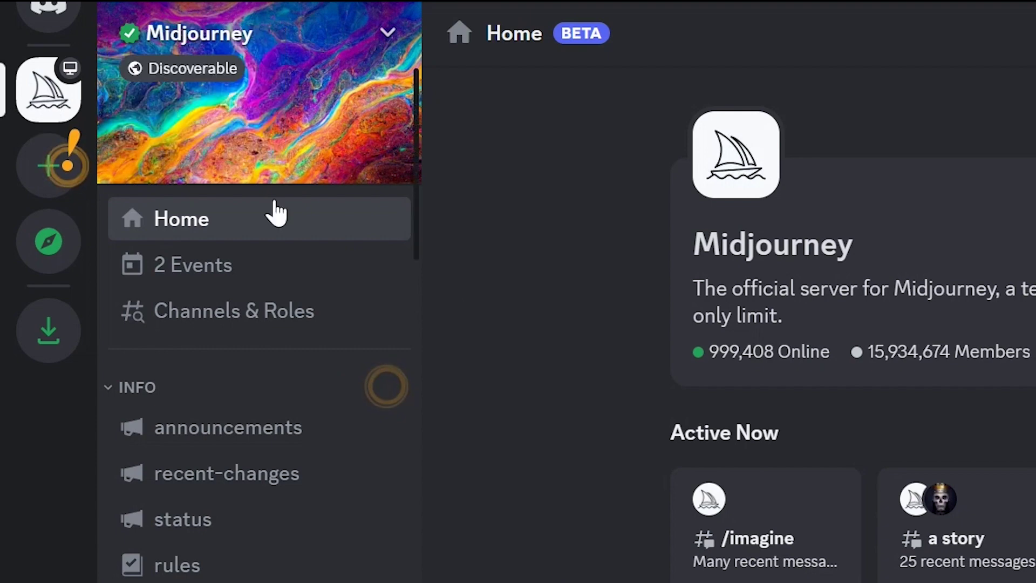
pyautogui.scroll(-5, 273, 324)
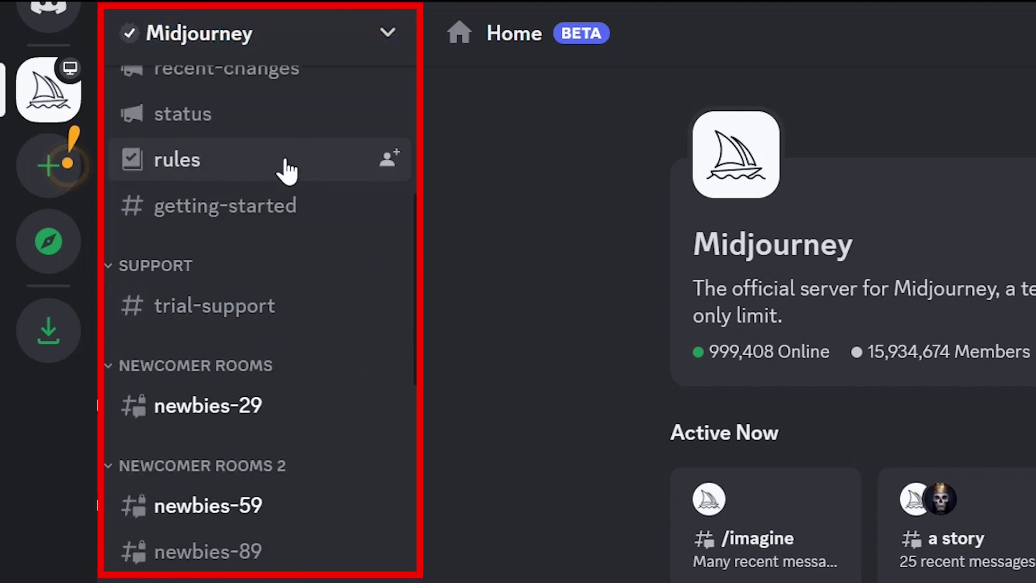
pyautogui.scroll(-5, 185, 451)
pyautogui.scroll(10, 199, 364)
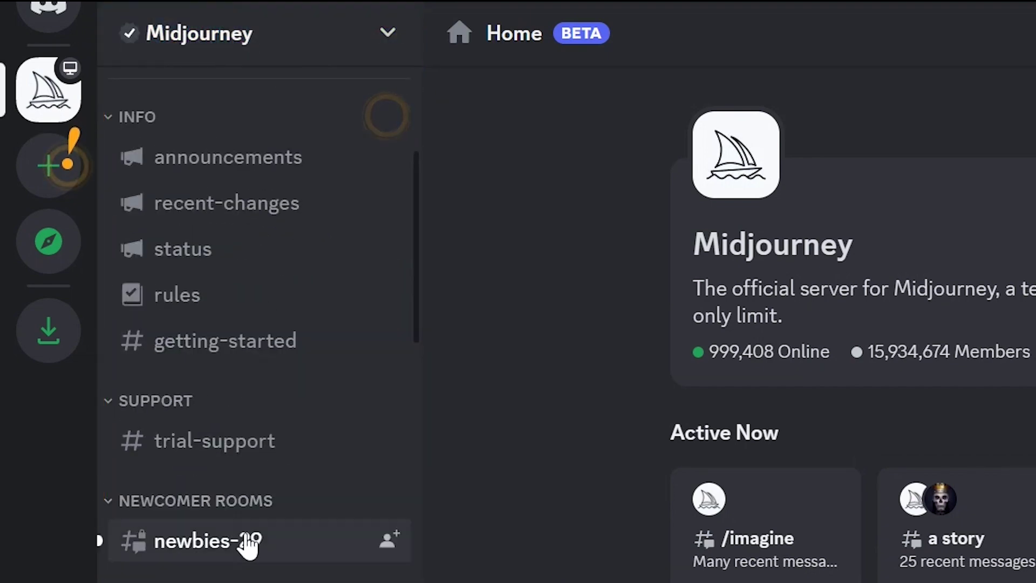
pyautogui.scroll(-3, 219, 555)
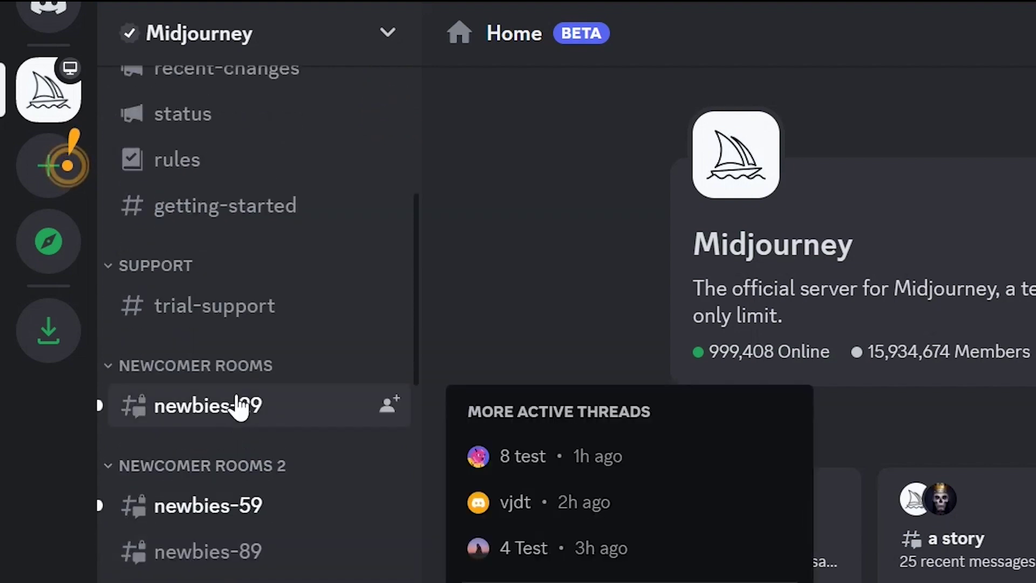
pyautogui.click(243, 409)
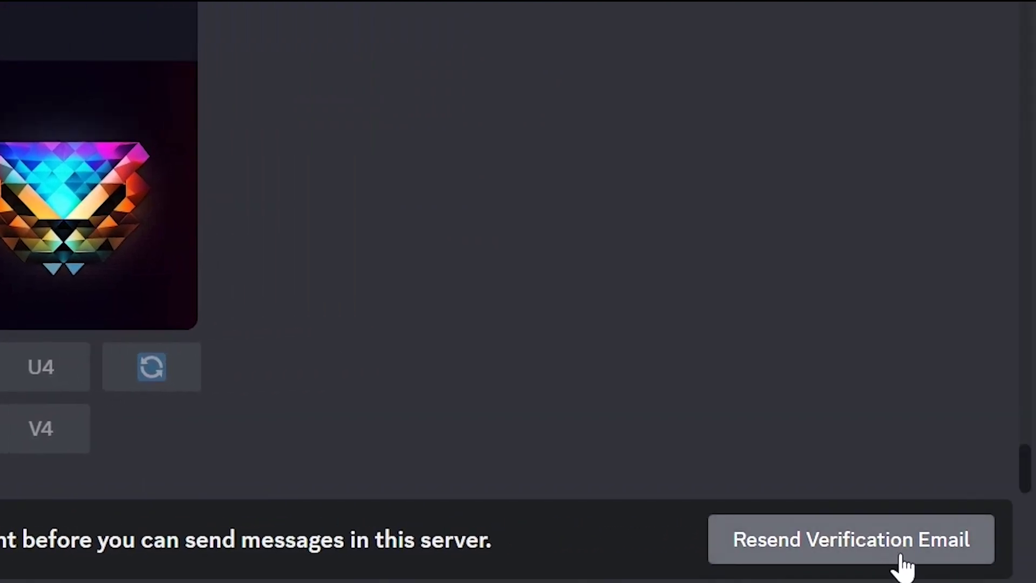
# Step: Resend Discord's verification email, then follow its Verify Email link from Gmail
pyautogui.click(903, 566)
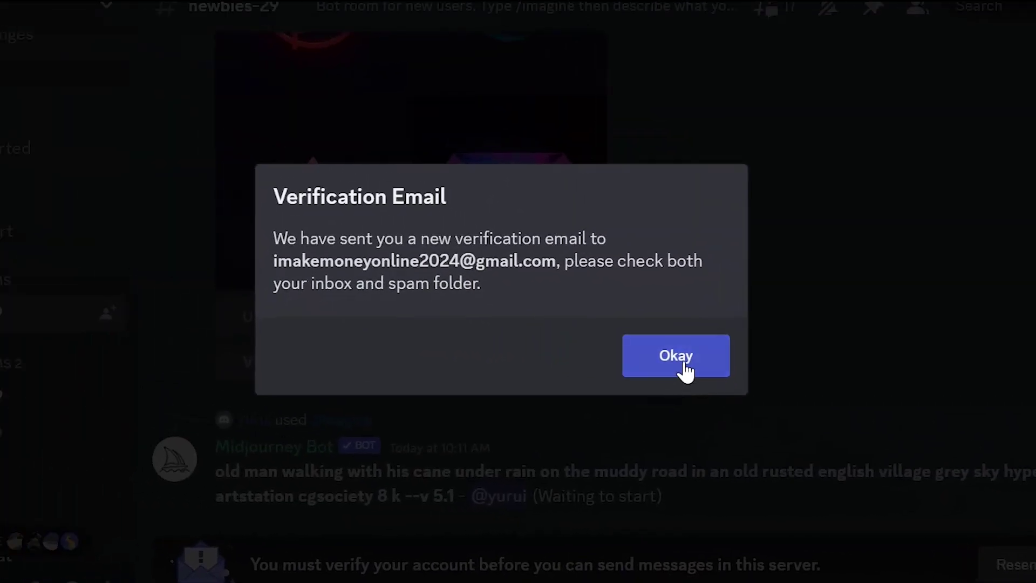
pyautogui.click(683, 370)
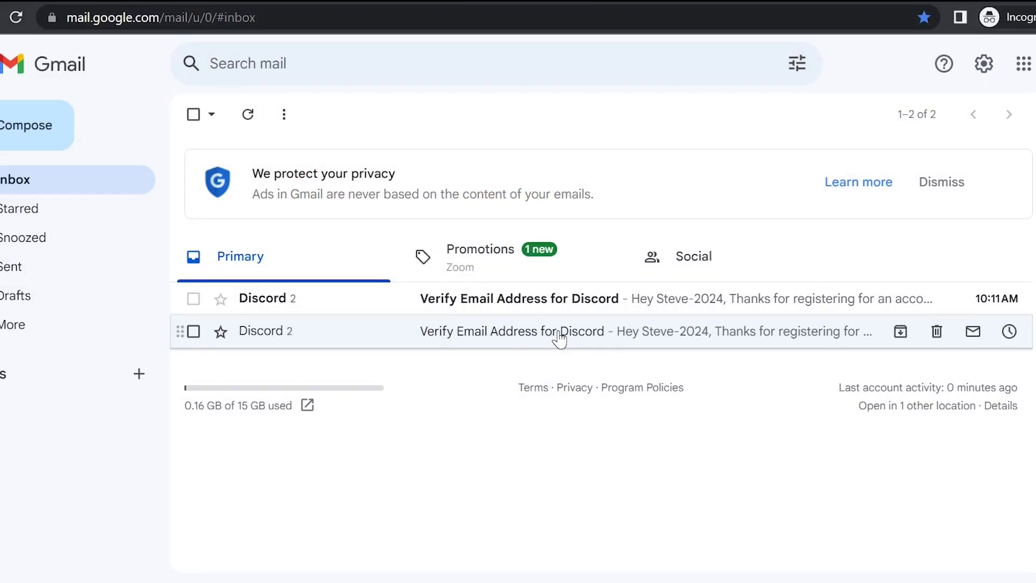
pyautogui.click(555, 335)
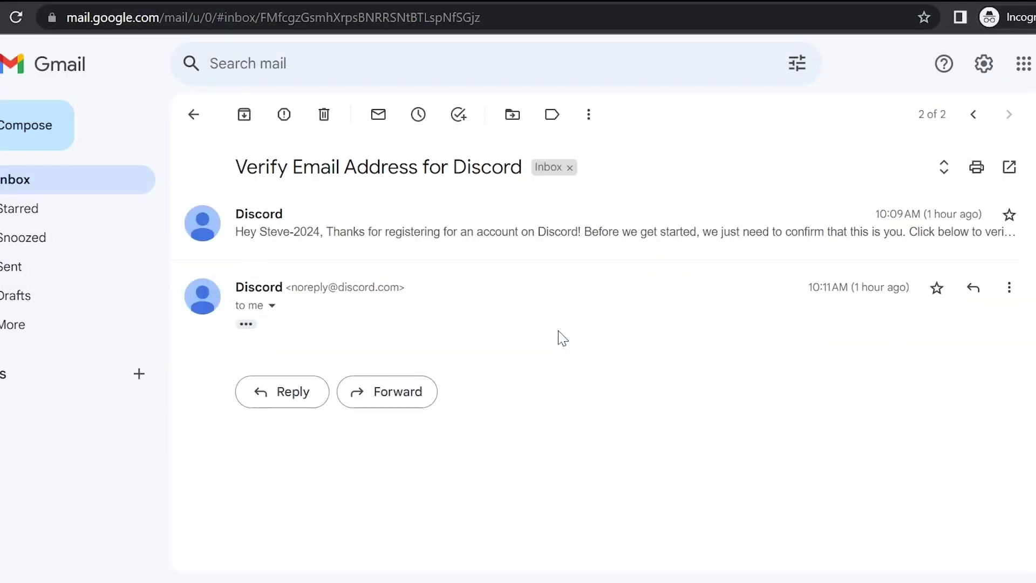
pyautogui.click(312, 242)
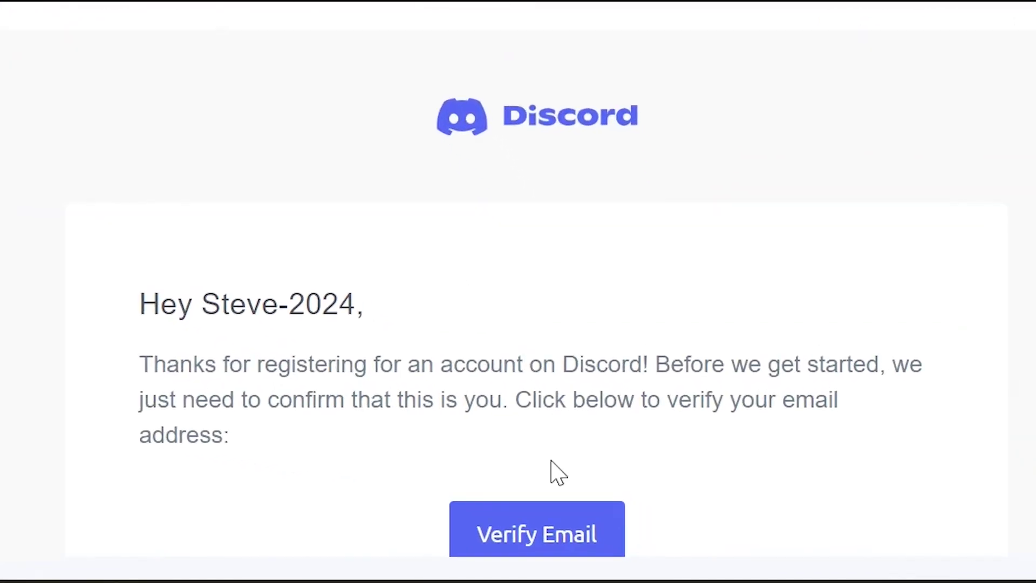
pyautogui.click(576, 546)
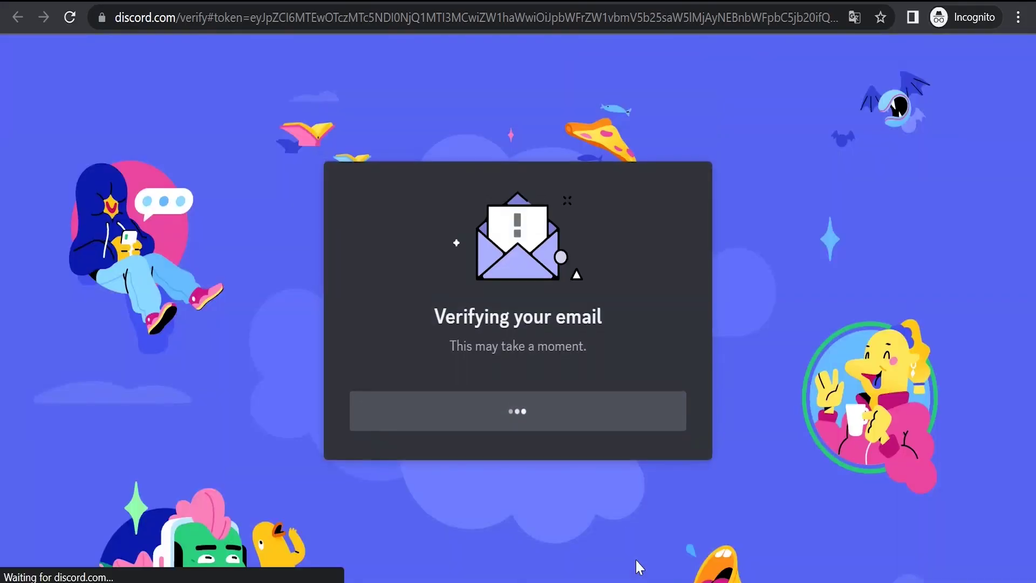
# Step: Continue to Discord and apply a cropped face photo as the profile avatar in User Settings
pyautogui.click(518, 398)
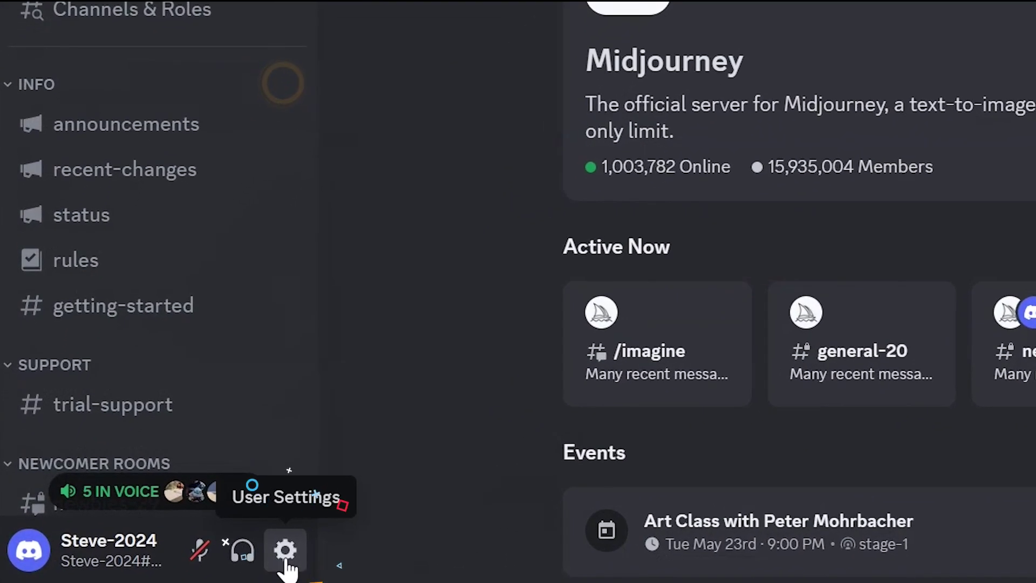
pyautogui.click(285, 555)
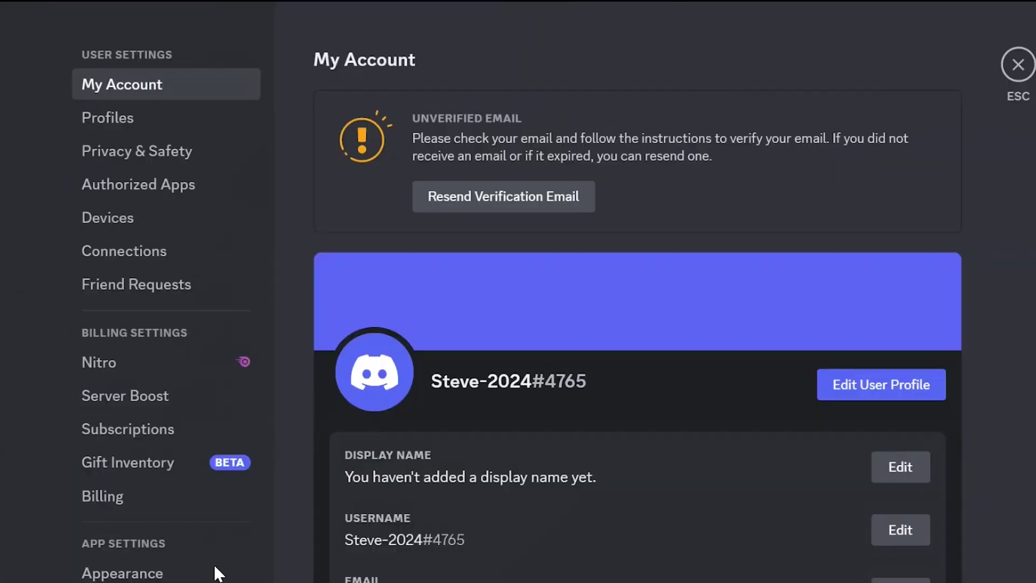
pyautogui.scroll(-3, 469, 313)
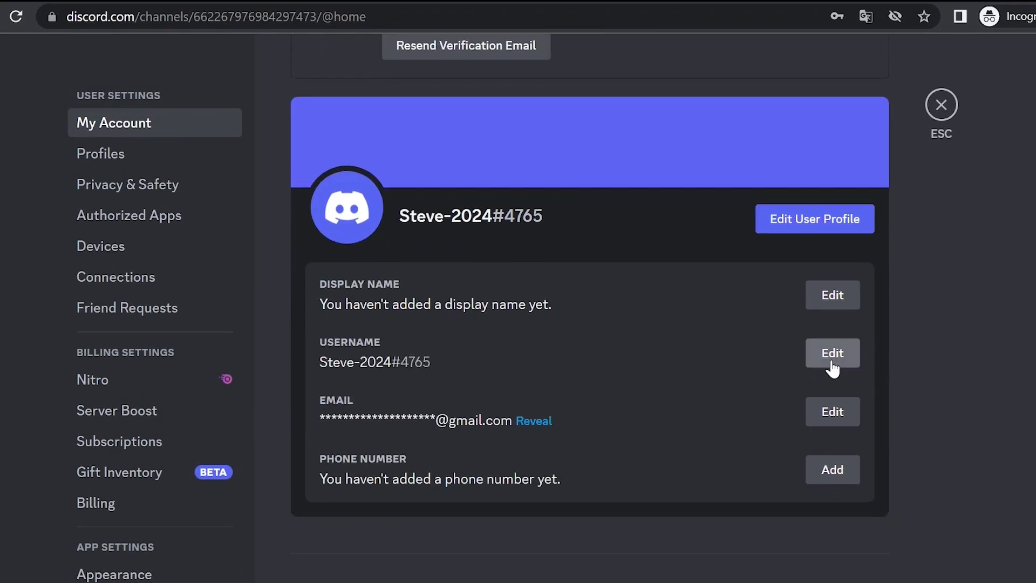
pyautogui.click(684, 244)
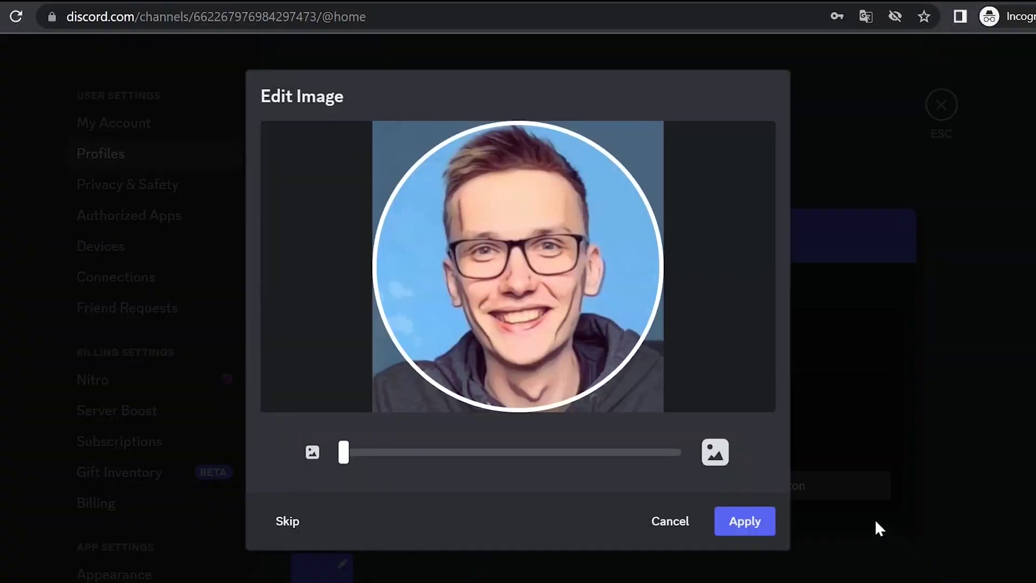
pyautogui.click(745, 522)
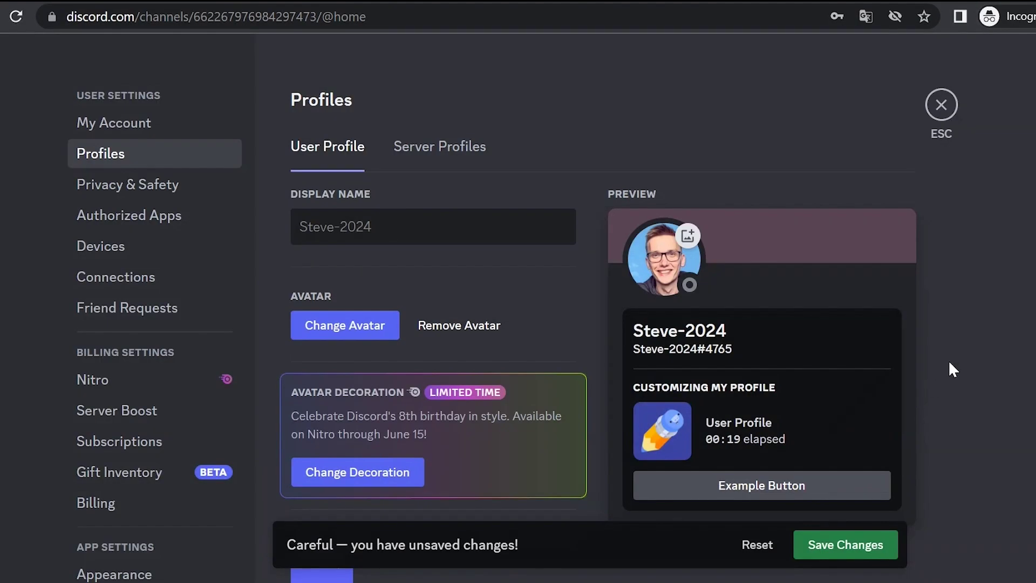
pyautogui.scroll(-10, 949, 361)
pyautogui.scroll(-5, 1004, 347)
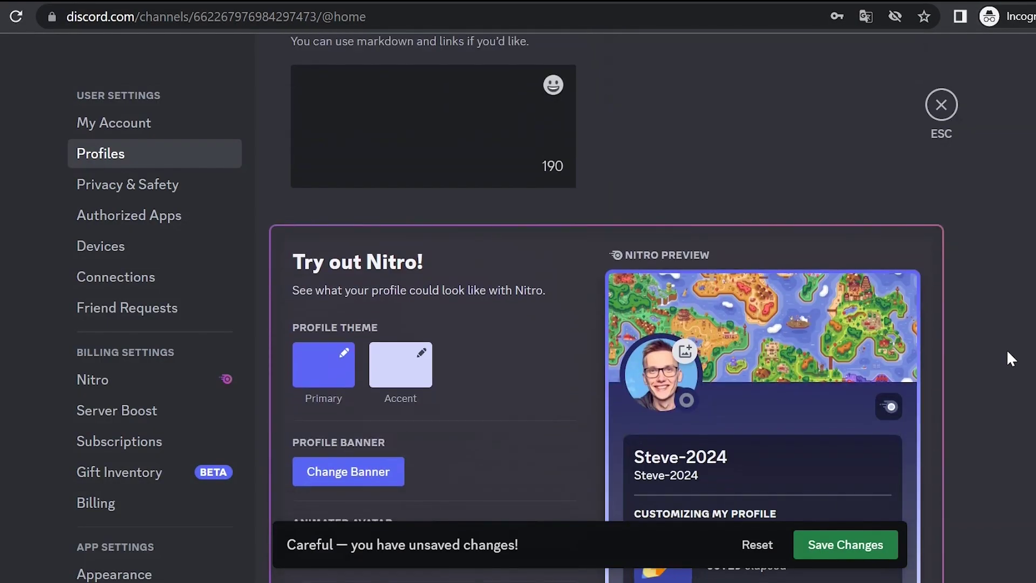
pyautogui.scroll(2, 1006, 349)
pyautogui.scroll(10, 1006, 348)
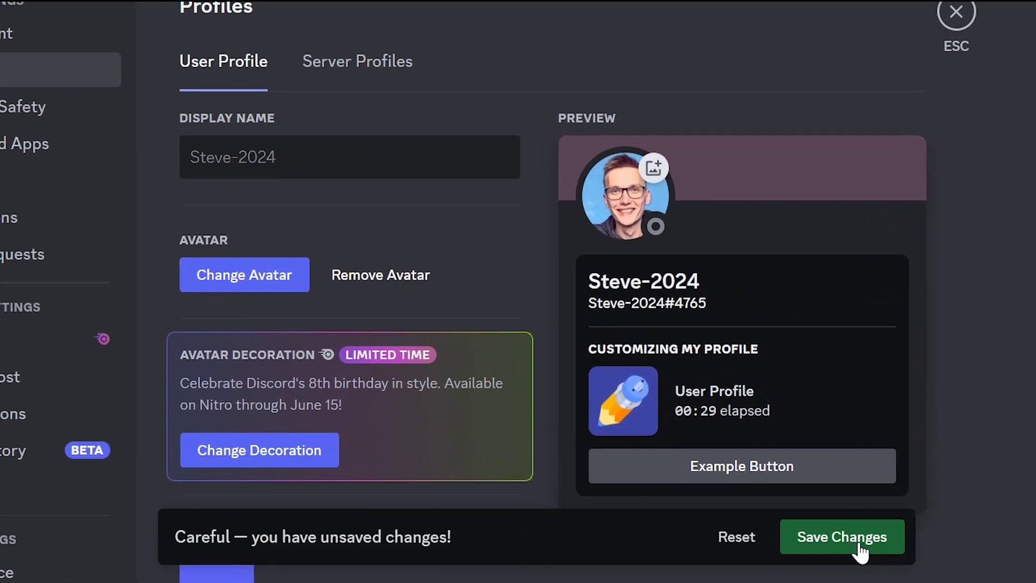
# Step: Save the avatar change and authorize Midjourney to use the Discord account, reaching the app page
pyautogui.click(860, 549)
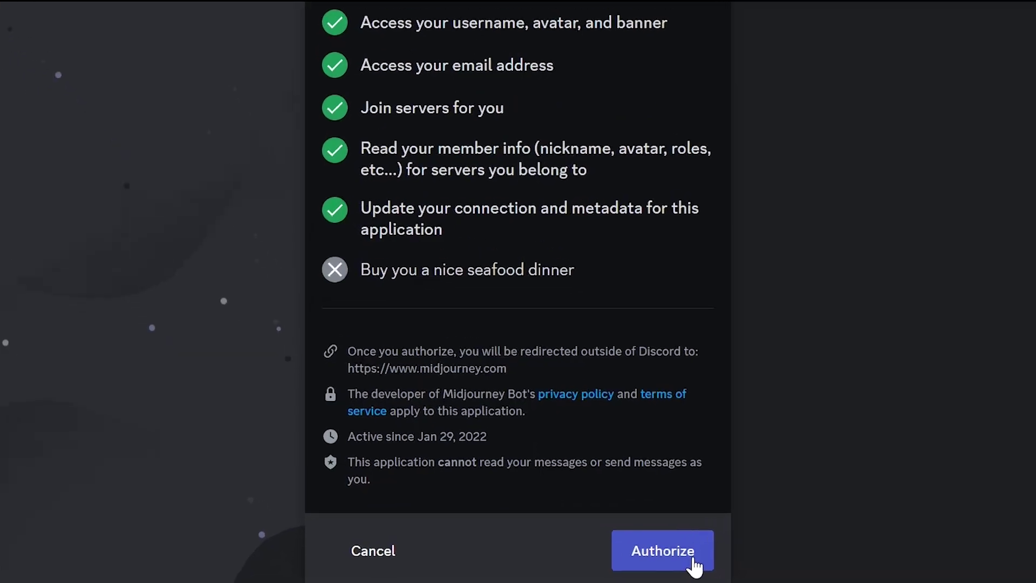
pyautogui.click(606, 555)
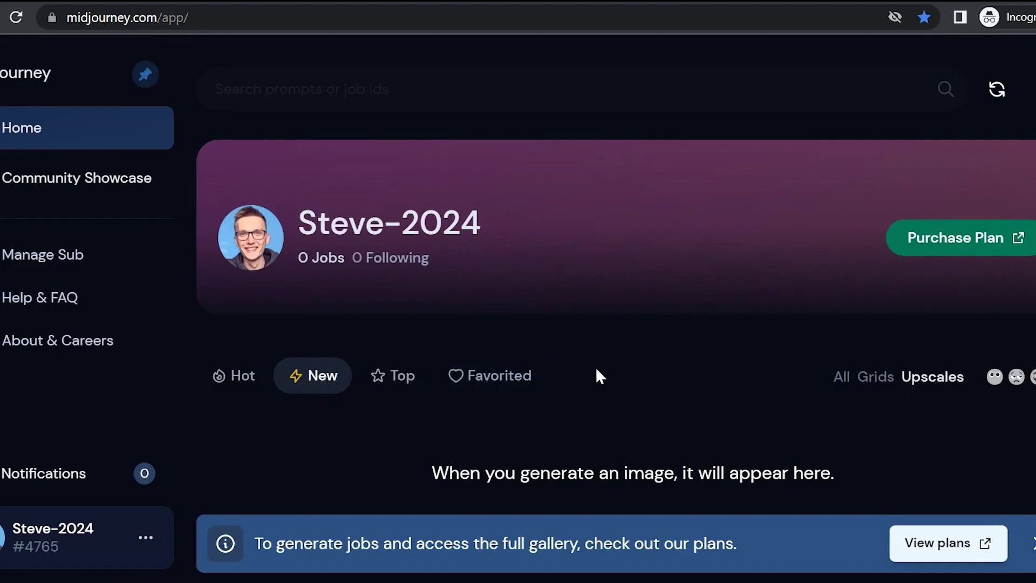
pyautogui.scroll(-5, 598, 367)
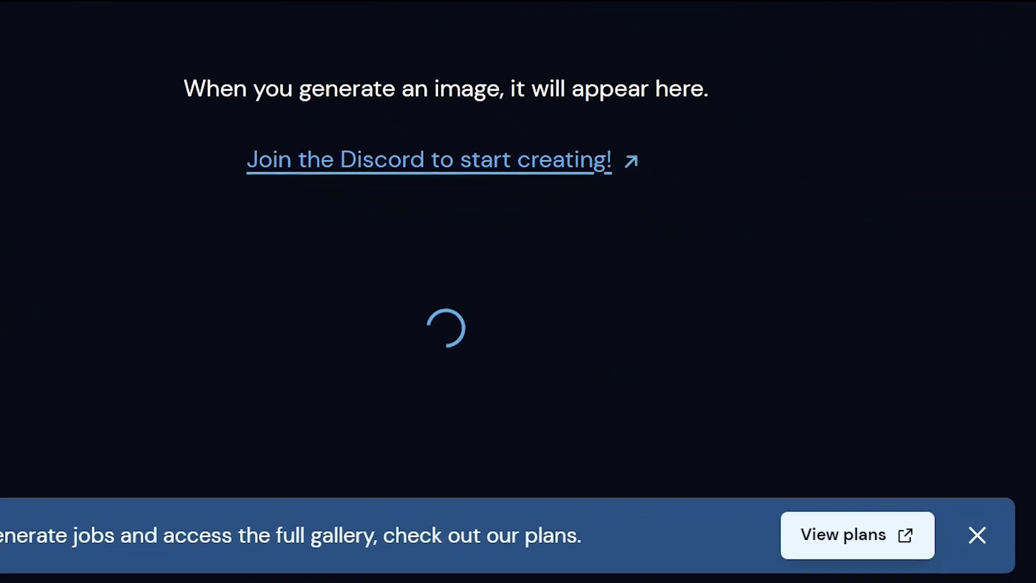
# Step: Open the Midjourney subscription plans page
pyautogui.click(782, 540)
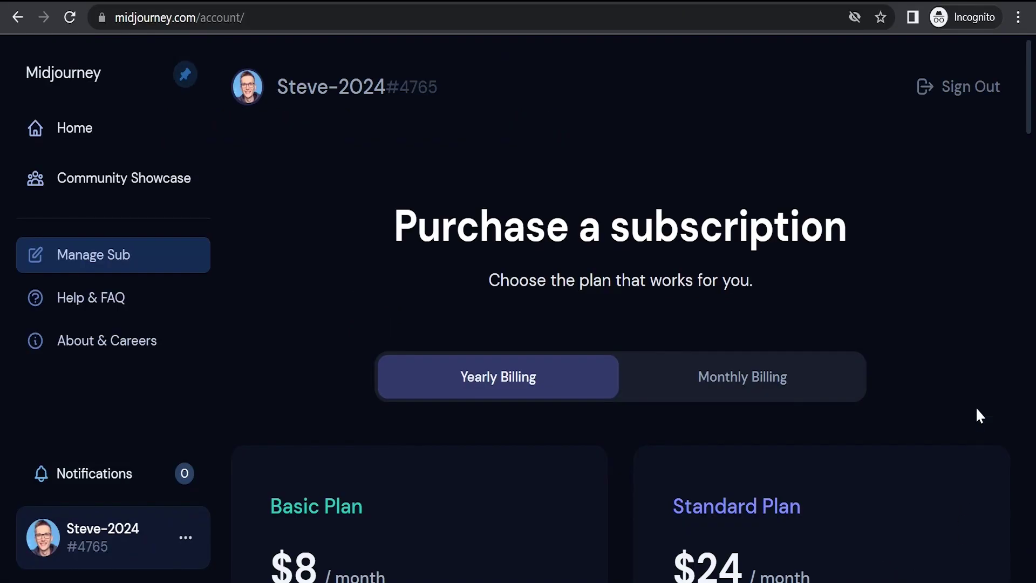
pyautogui.scroll(-3, 992, 321)
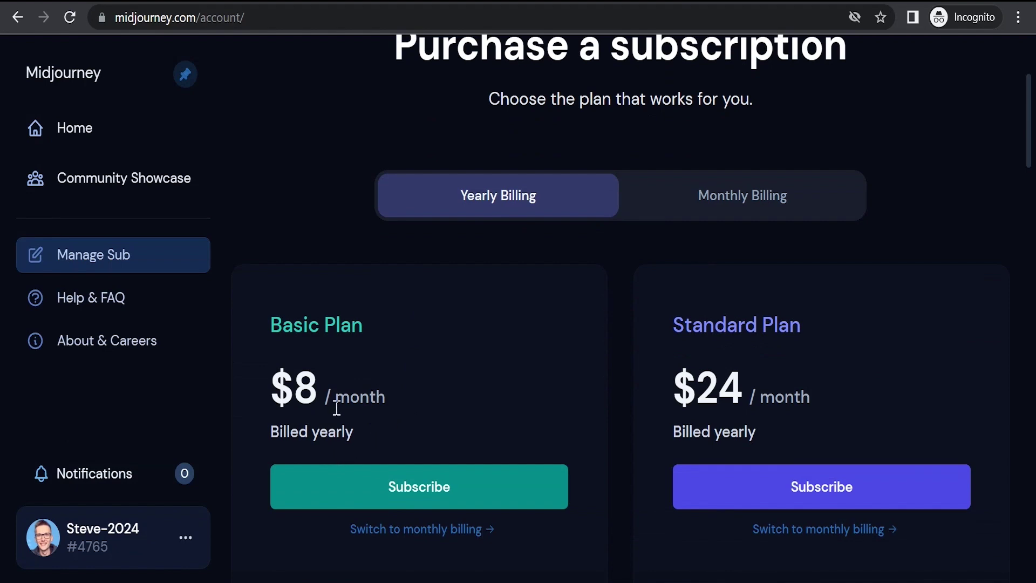
pyautogui.scroll(-10, 439, 348)
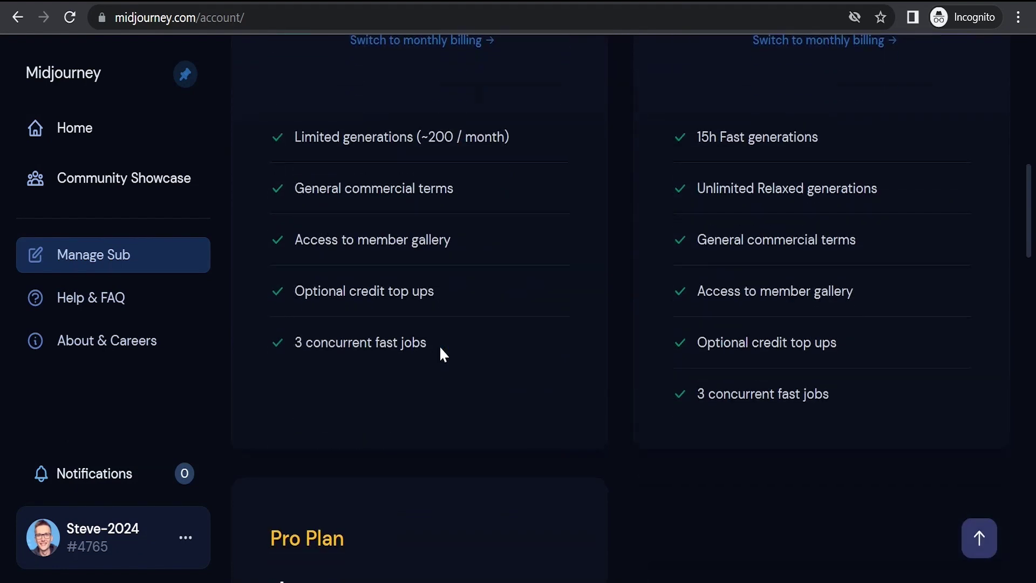
pyautogui.scroll(12, 439, 348)
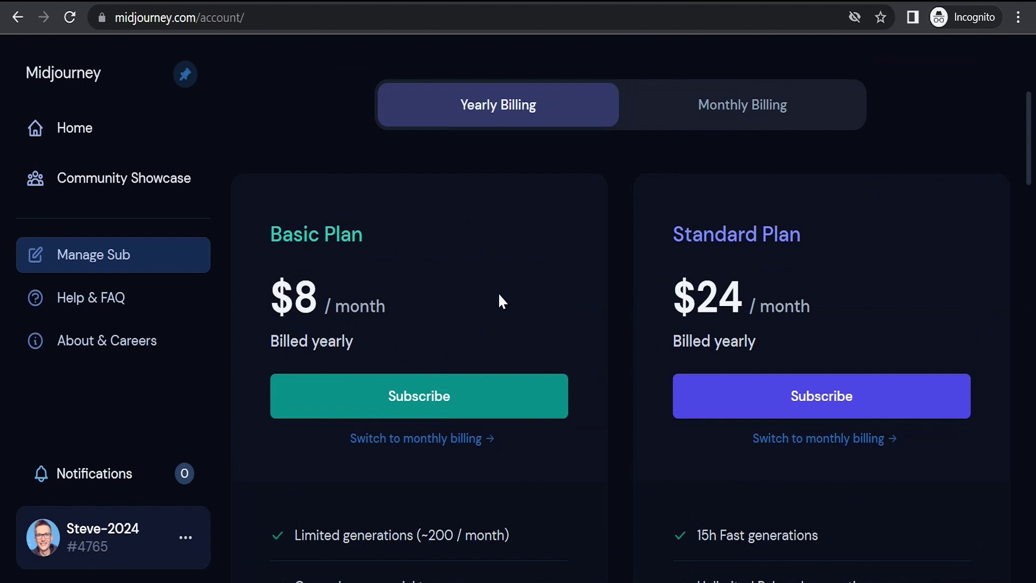
# Step: Switch to monthly billing and compare the Basic $10, Standard $30 and Pro $60 plans
pyautogui.click(748, 110)
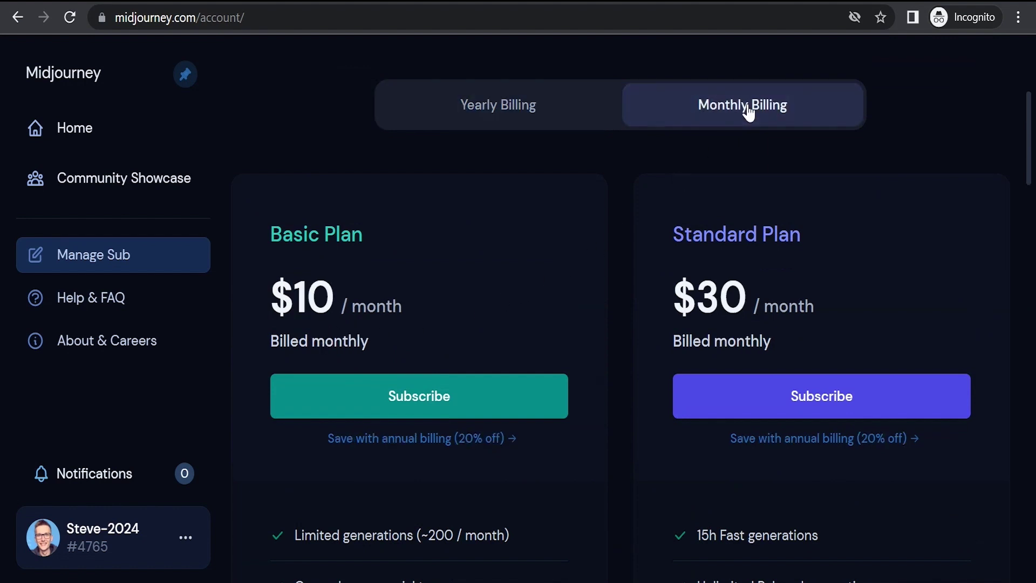
pyautogui.scroll(-3, 675, 215)
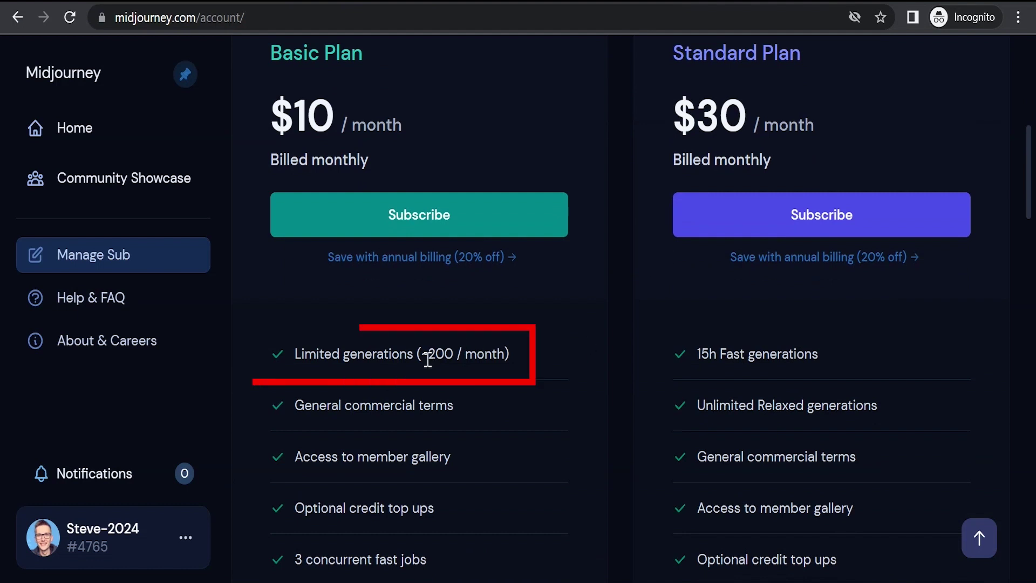
pyautogui.scroll(-2, 474, 356)
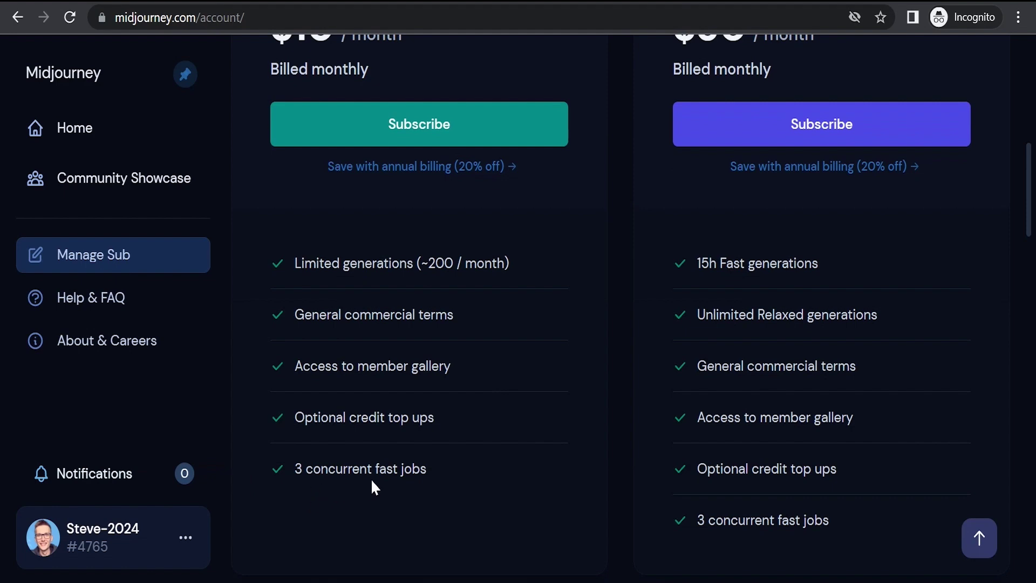
pyautogui.scroll(3, 521, 465)
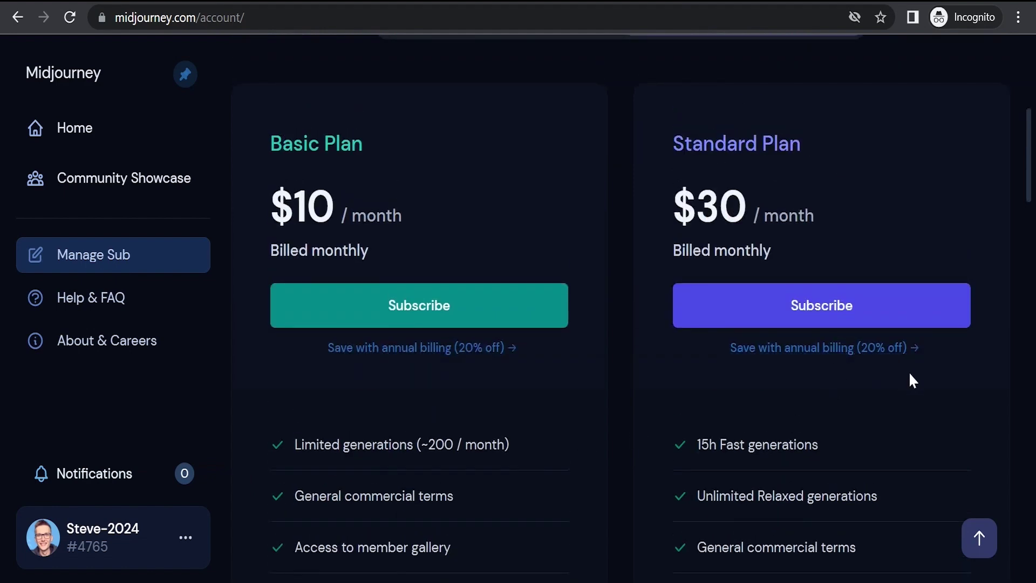
pyautogui.scroll(-2, 910, 378)
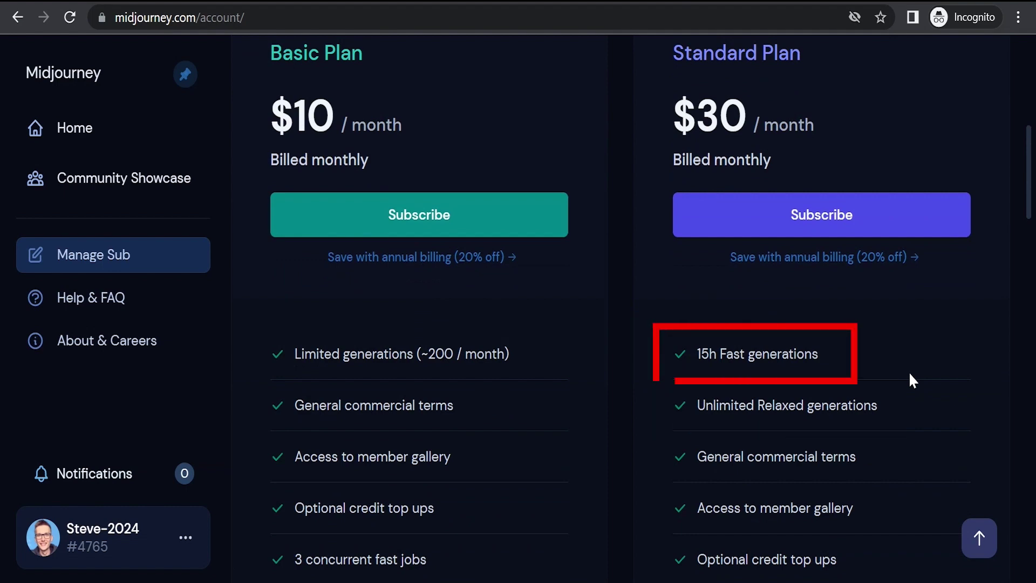
pyautogui.scroll(-5, 793, 323)
pyautogui.scroll(-7, 793, 328)
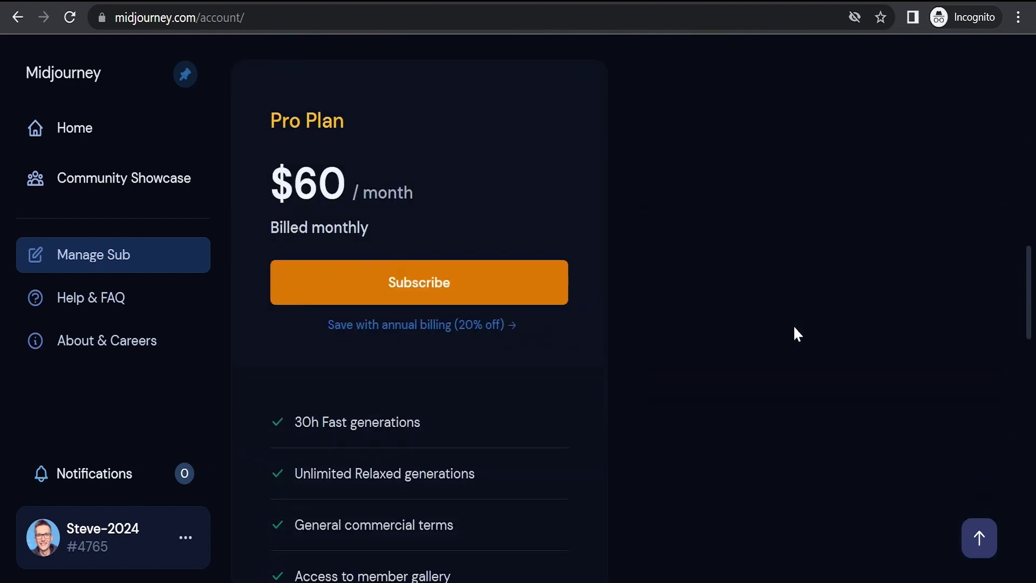
pyautogui.scroll(-2, 797, 334)
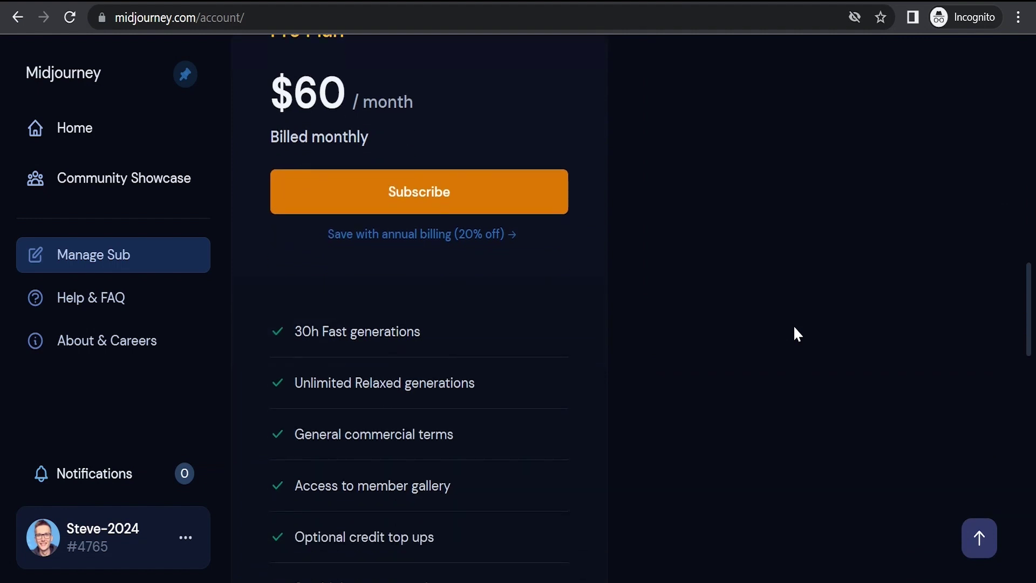
pyautogui.scroll(-2, 797, 334)
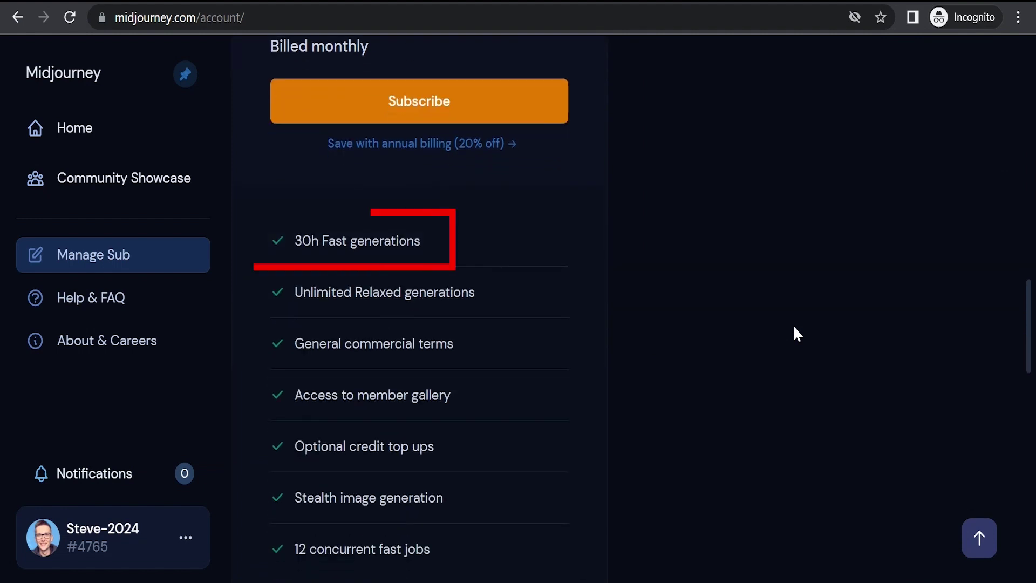
# Step: Start checkout for the $10 Basic plan with the billing country set to United States
pyautogui.scroll(20, 497, 270)
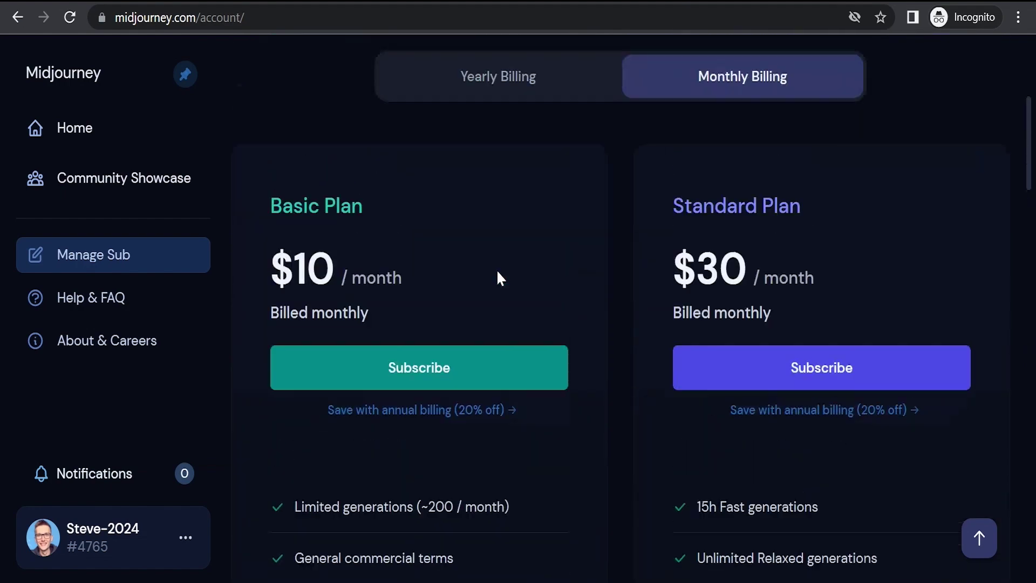
pyautogui.click(435, 484)
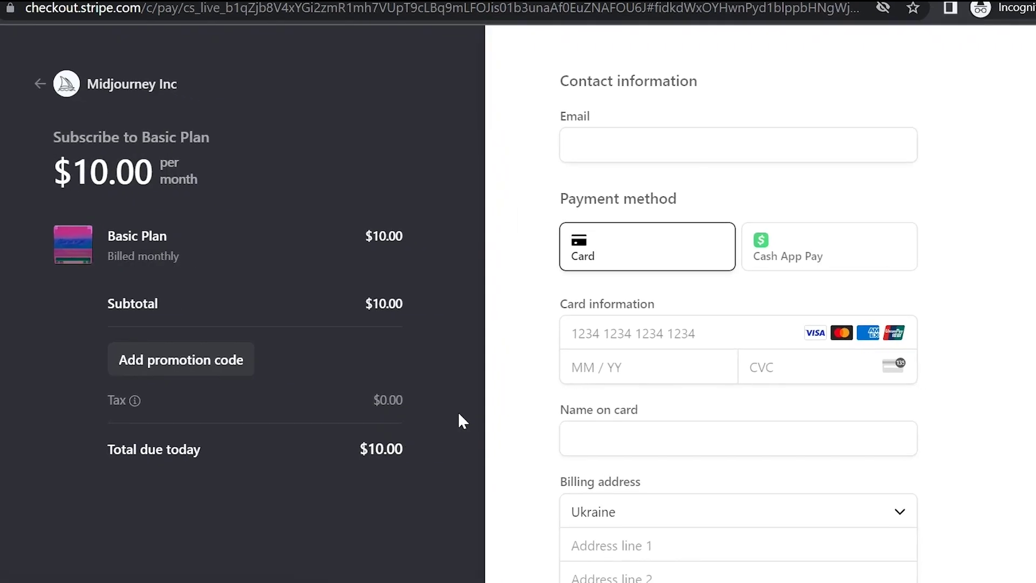
pyautogui.click(606, 142)
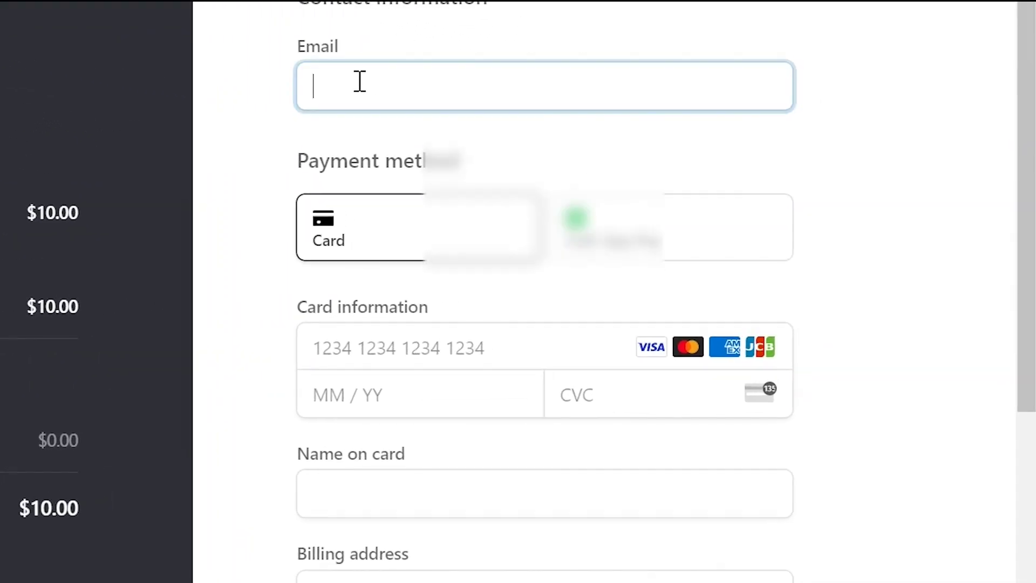
pyautogui.scroll(-2, 360, 81)
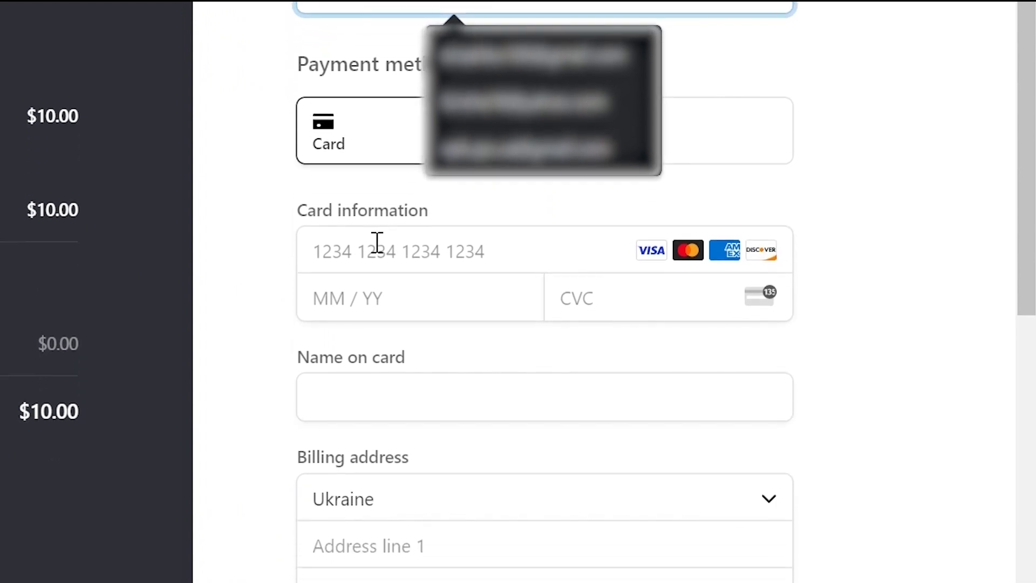
pyautogui.click(502, 497)
pyautogui.click(497, 411)
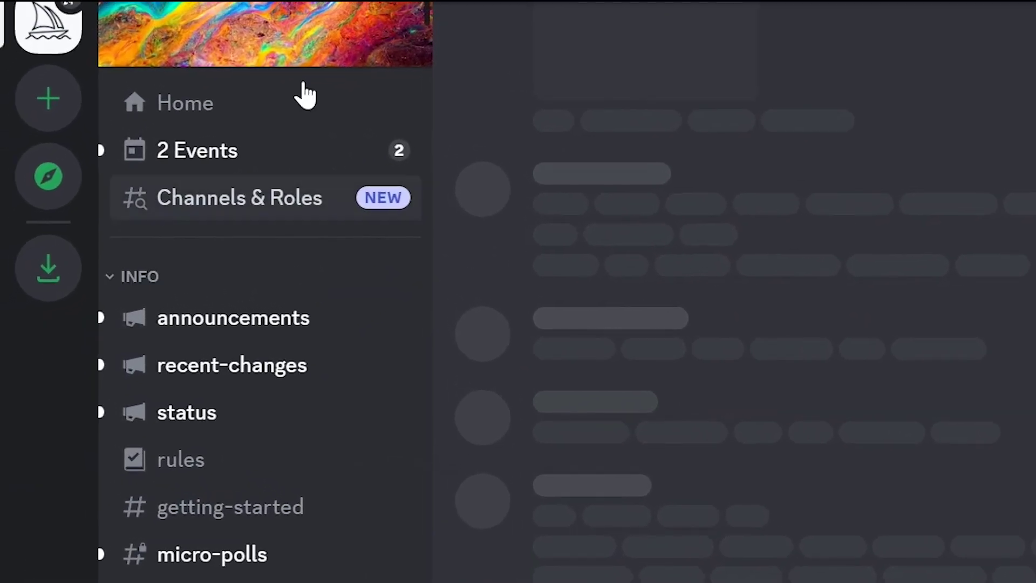
# Step: In newbies-108, send the /imagine prompt 'world in 2030' to the Midjourney Bot
pyautogui.scroll(-10, 225, 315)
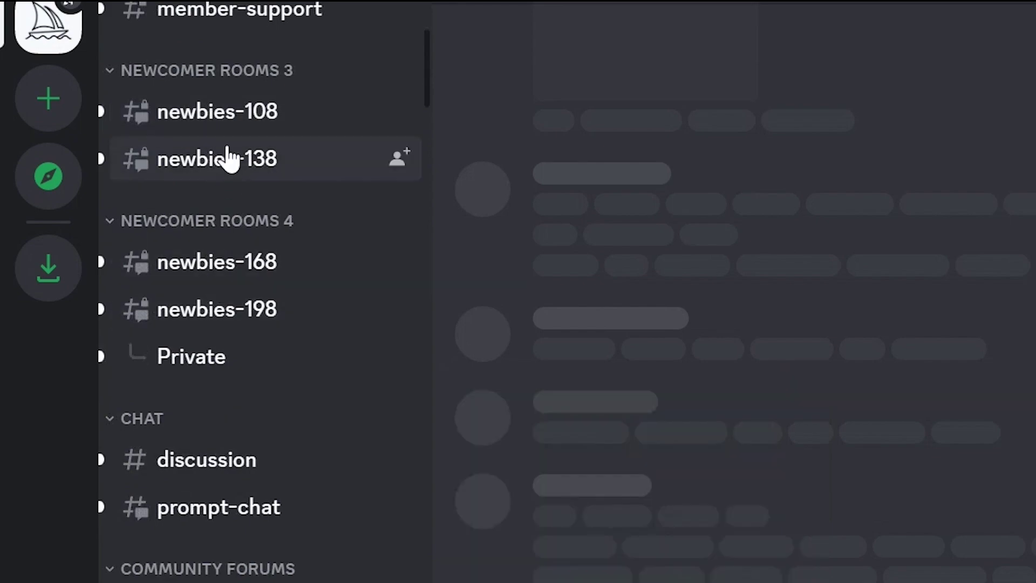
pyautogui.click(231, 132)
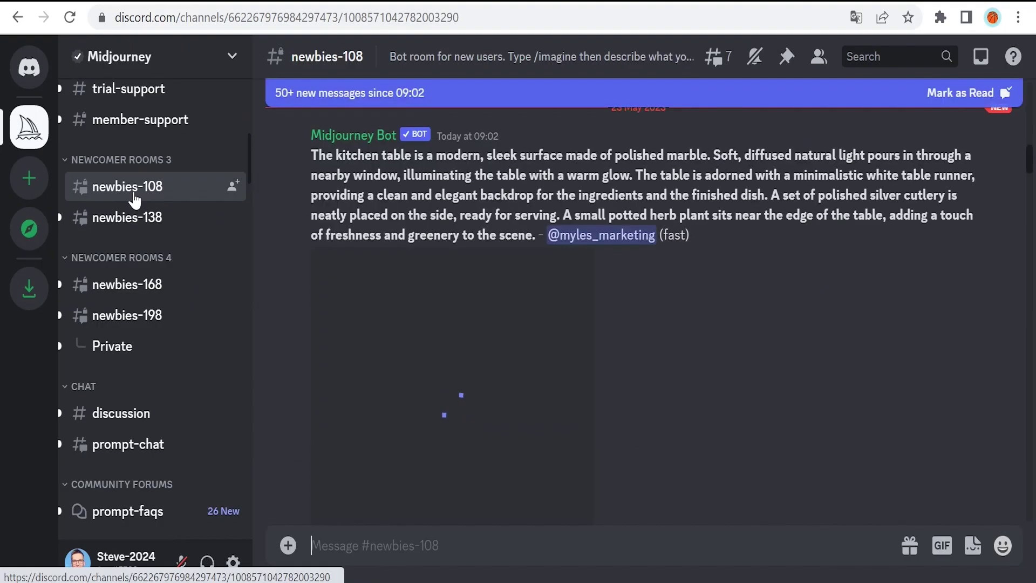
pyautogui.moveTo(1028, 162); pyautogui.dragTo(1020, 508)
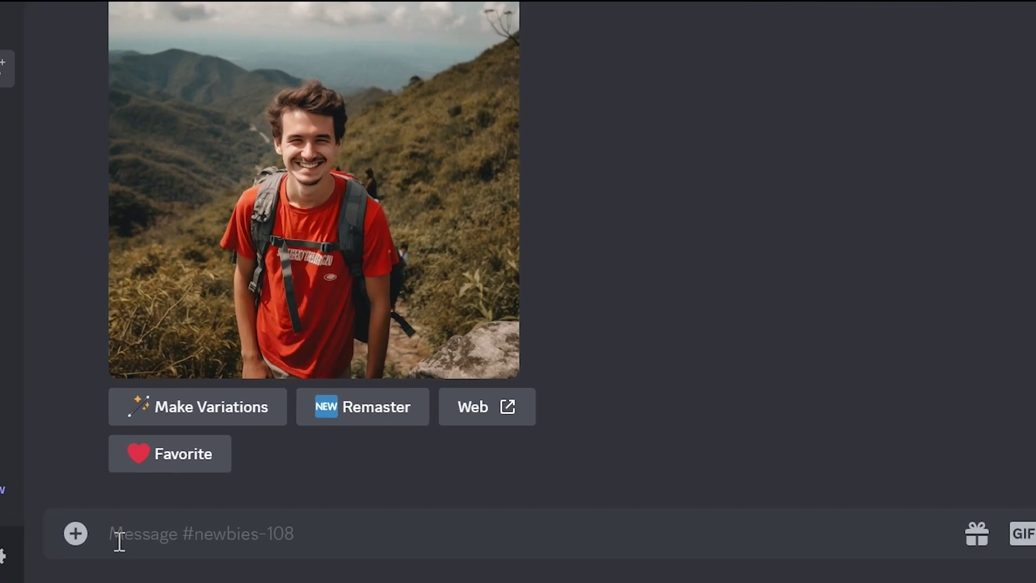
pyautogui.write('/')
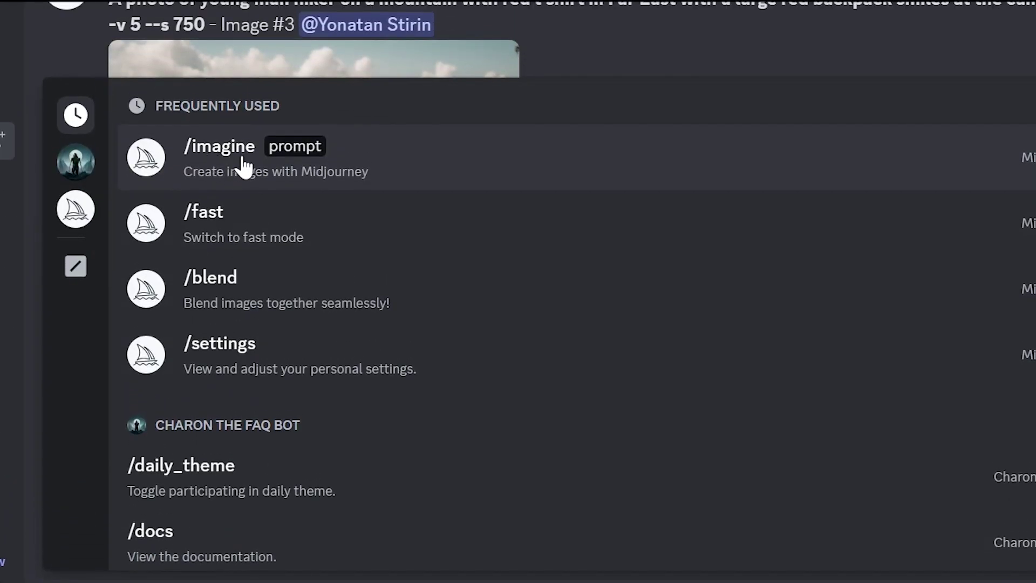
pyautogui.click(304, 158)
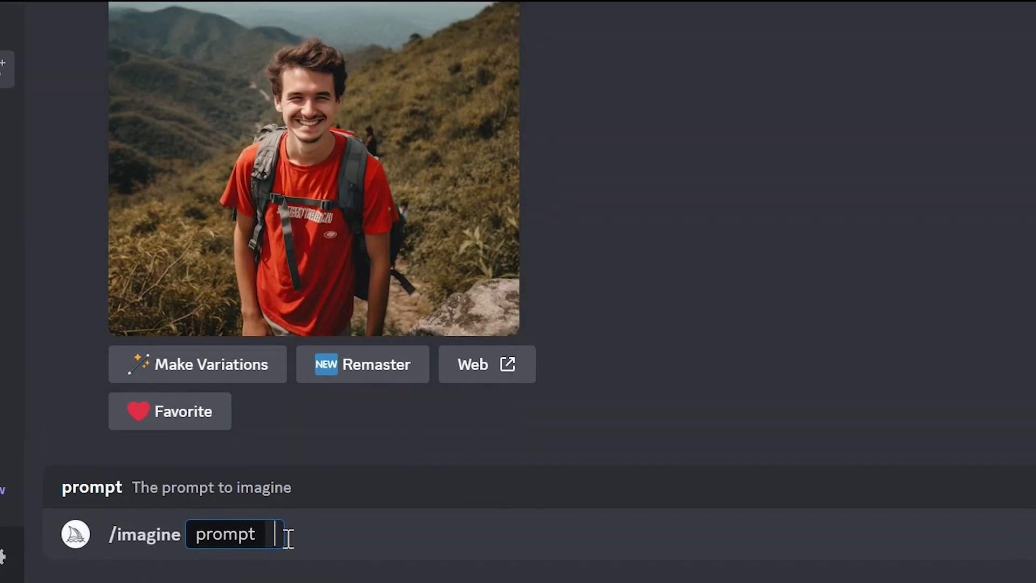
pyautogui.write('world in 2030')
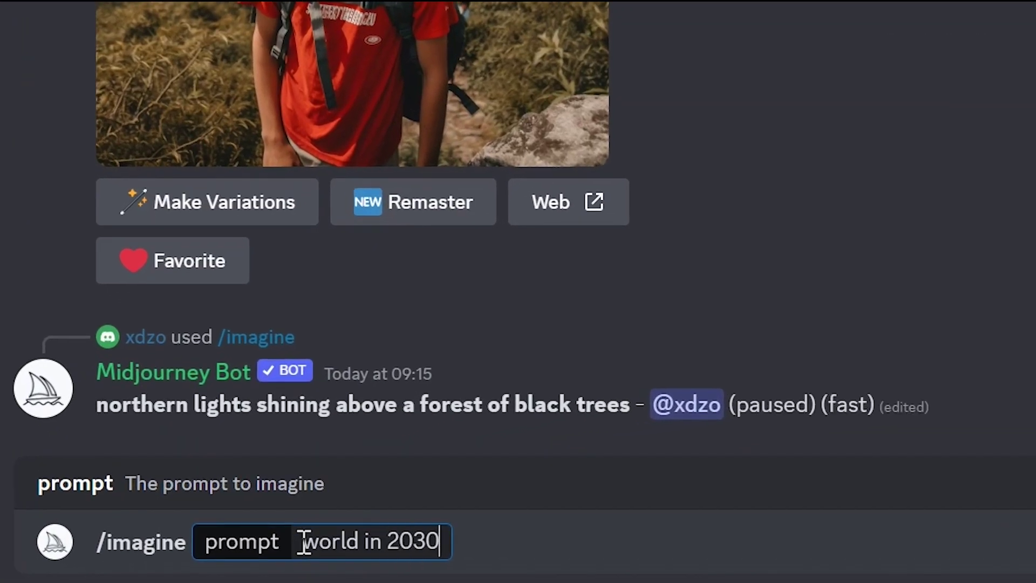
pyautogui.press('Return')
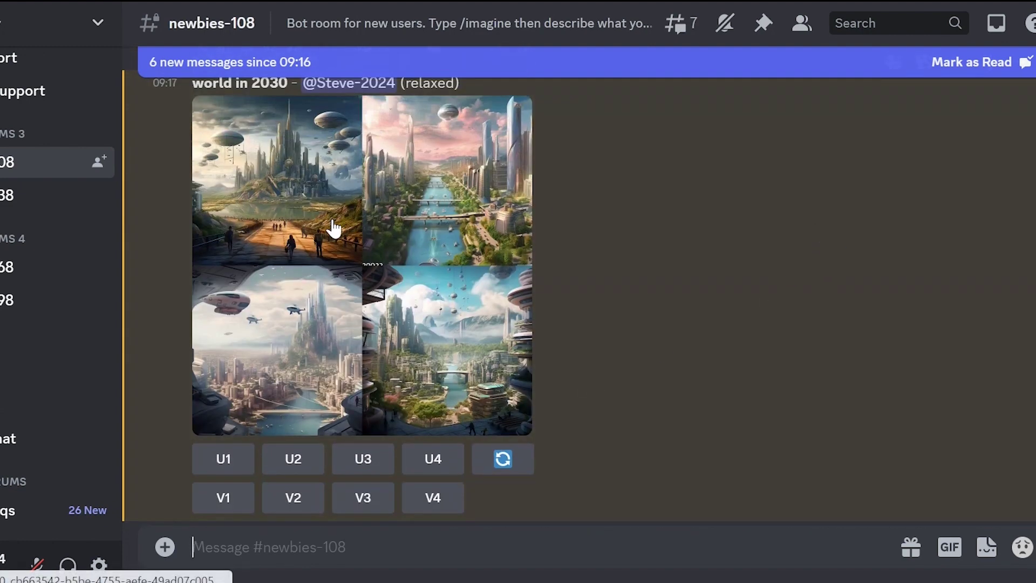
# Step: Enlarge the top-left city image, request its variations, and re-roll the 'world in 2030' prompt
pyautogui.click(334, 223)
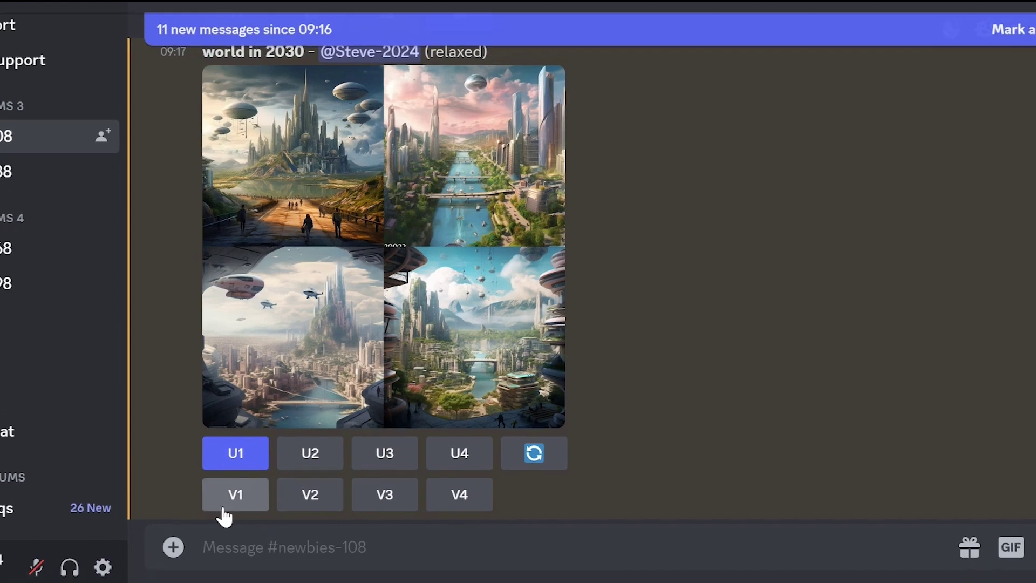
pyautogui.click(222, 505)
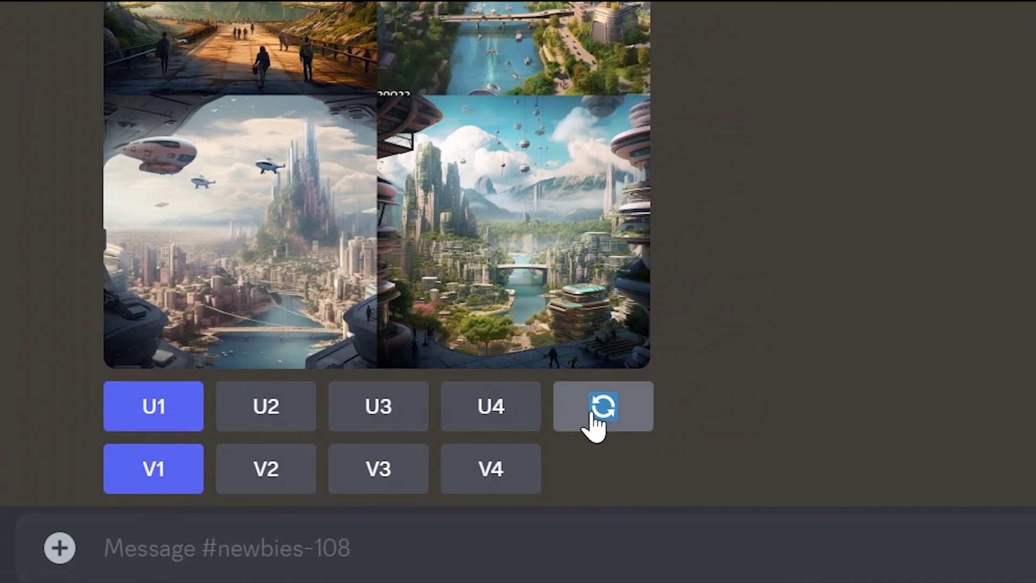
pyautogui.click(598, 415)
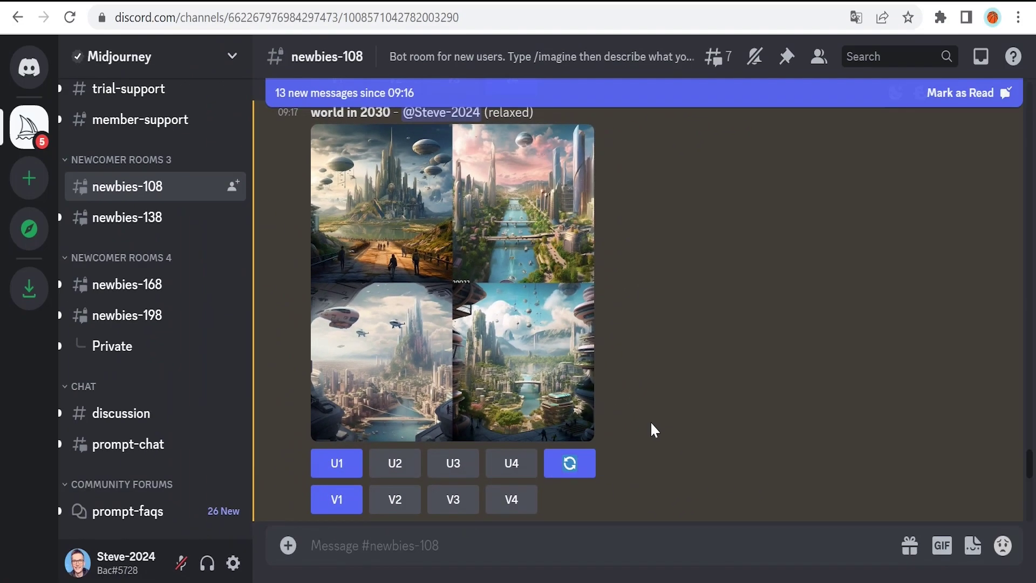
pyautogui.scroll(-15, 613, 364)
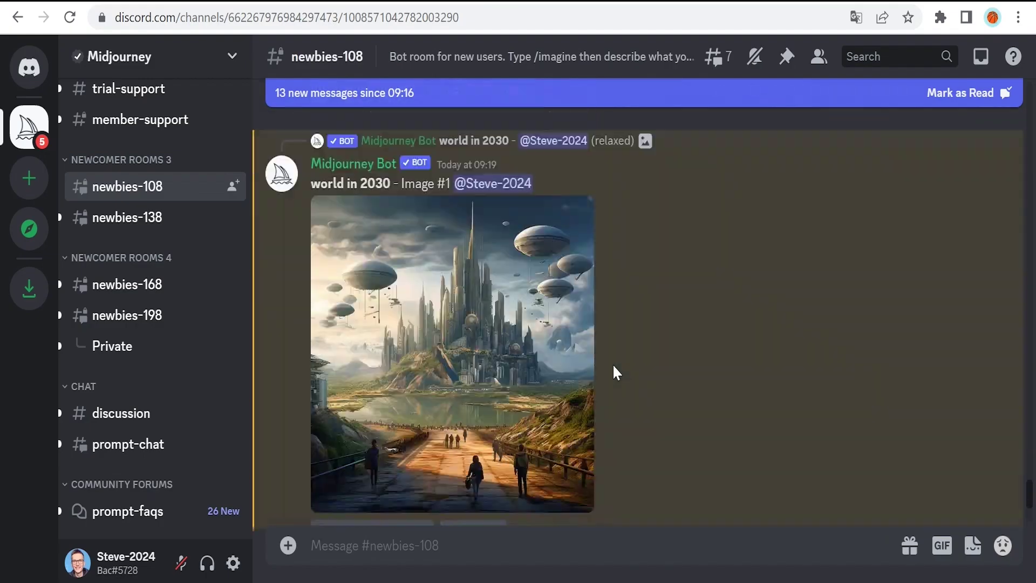
pyautogui.scroll(-3, 613, 363)
pyautogui.click(482, 301)
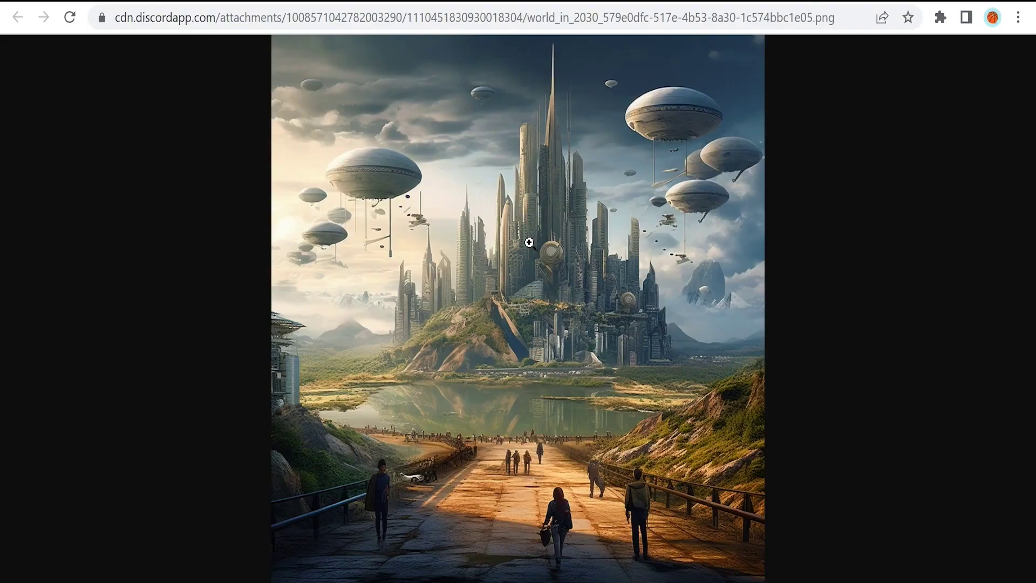
pyautogui.rightClick(528, 242)
pyautogui.click(572, 279)
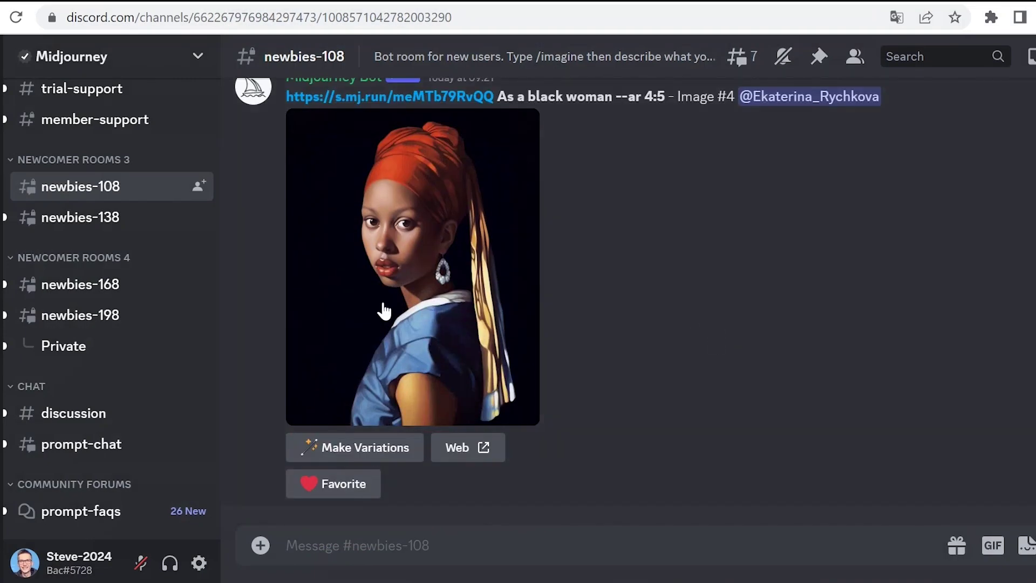
pyautogui.scroll(6, 532, 386)
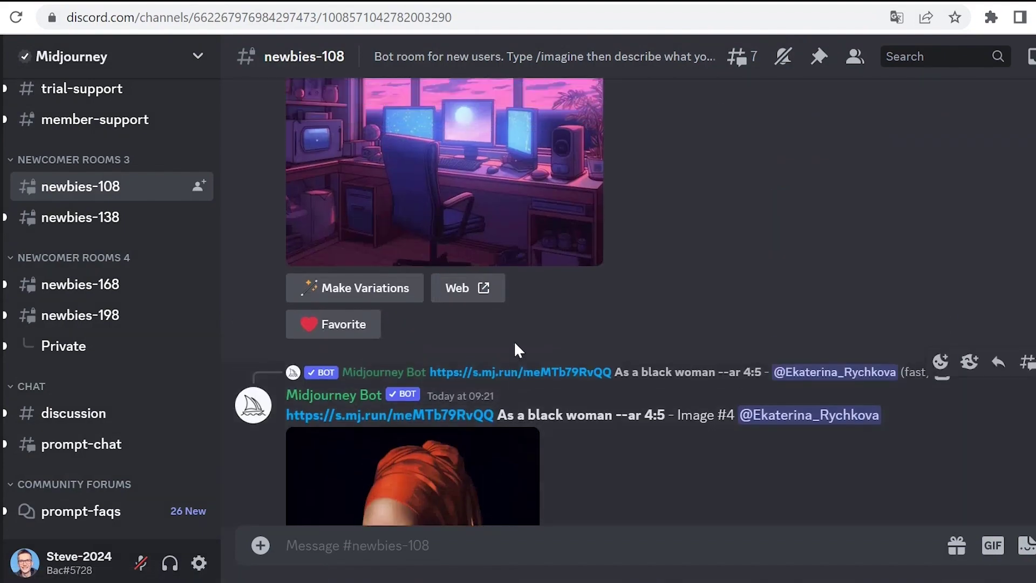
pyautogui.scroll(3, 514, 341)
pyautogui.scroll(-8, 513, 338)
pyautogui.scroll(6, 514, 335)
pyautogui.scroll(-8, 514, 334)
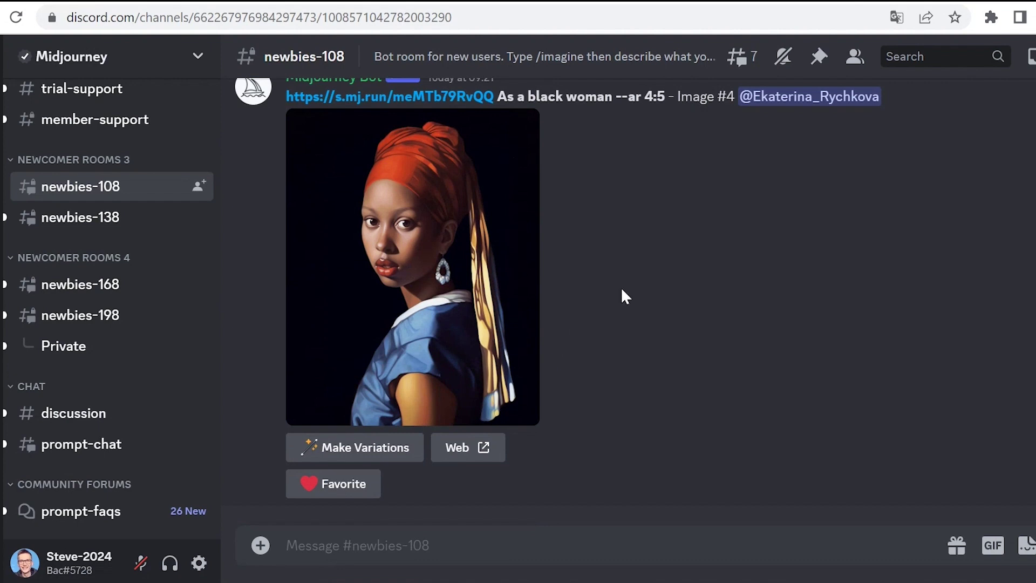
pyautogui.scroll(-5, 630, 293)
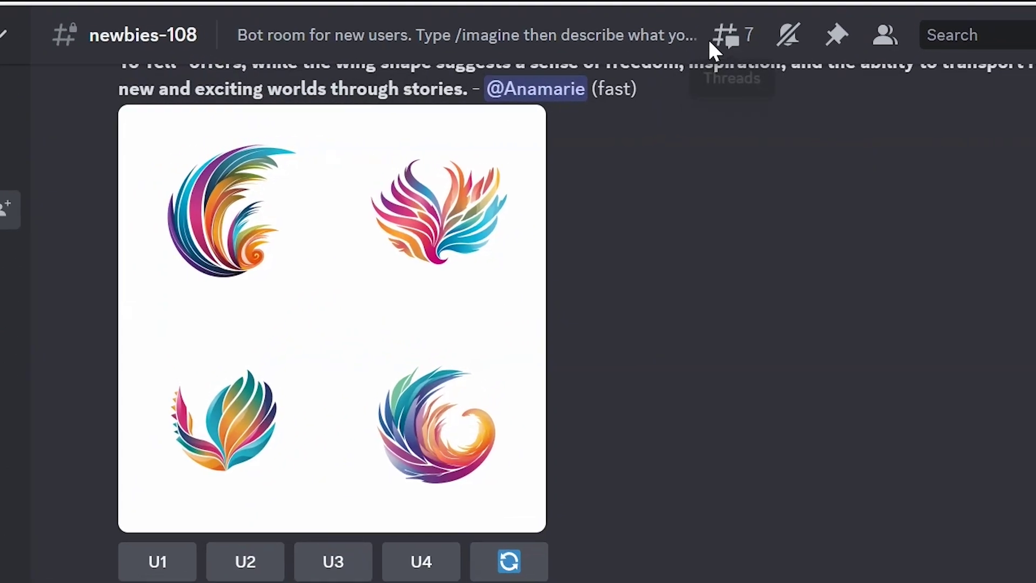
# Step: Show the channel's active threads and scroll the list toward the 自己 thread
pyautogui.click(724, 41)
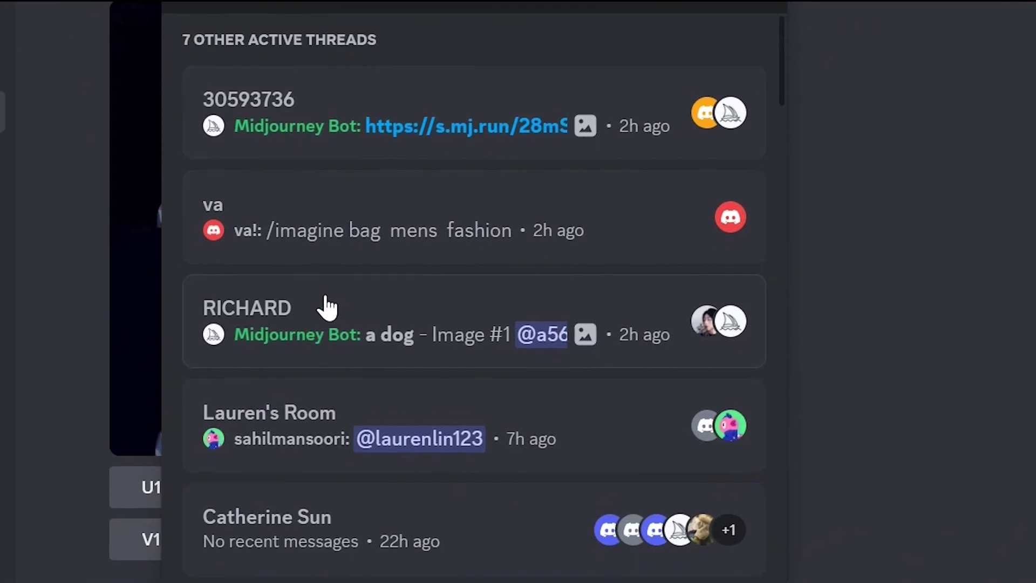
pyautogui.scroll(-5, 335, 277)
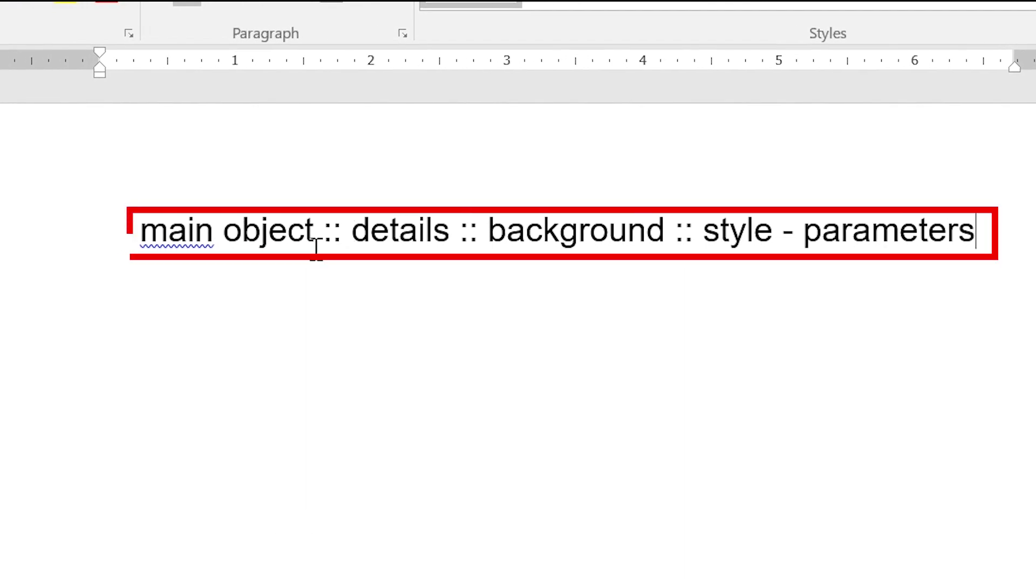
# Step: Highlight the main object and details parts of the 'main object :: details :: background :: style' template
pyautogui.moveTo(321, 232); pyautogui.dragTo(88, 243)
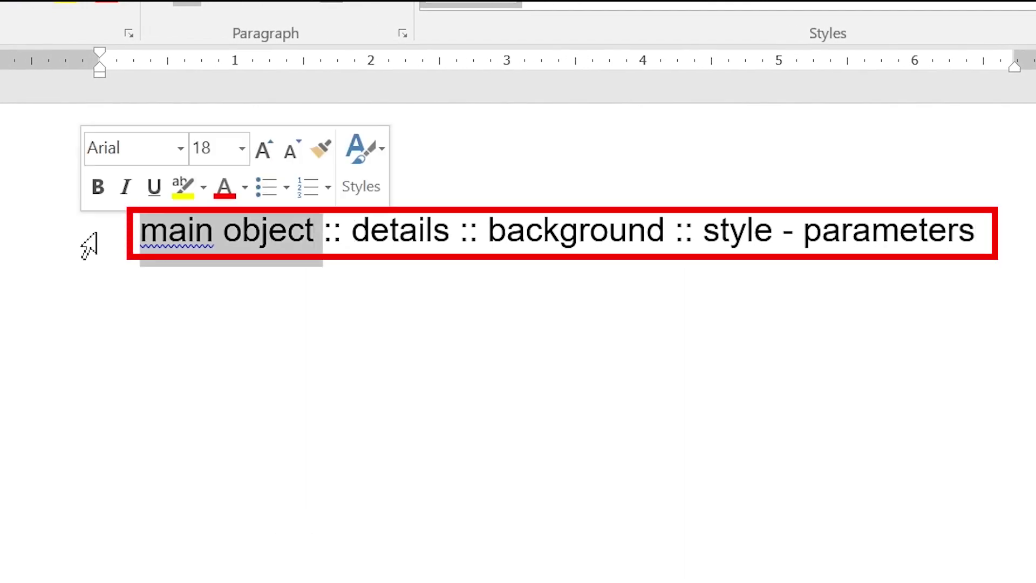
pyautogui.doubleClick(423, 254)
pyautogui.click(570, 270)
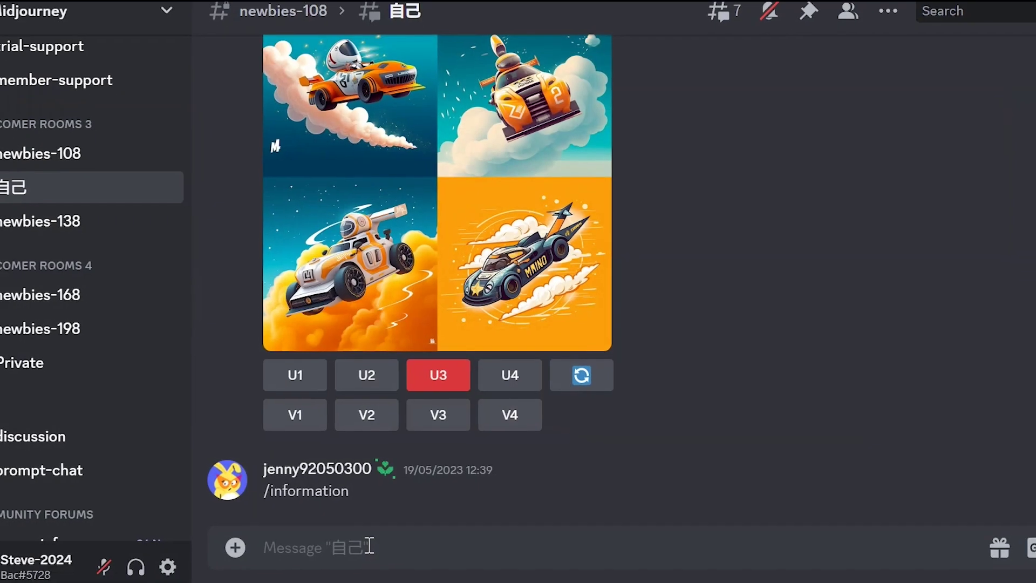
# Step: Generate the red-haired girl realism prompt, then resend it with cinematic, volumetric and purple lighting
pyautogui.write('/')
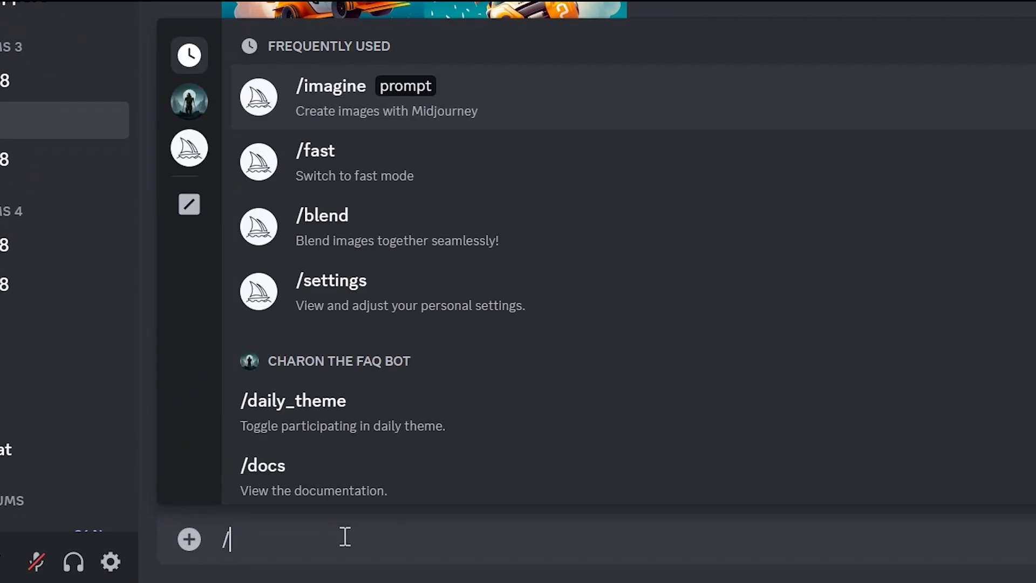
pyautogui.click(358, 86)
pyautogui.write('girl :: red hair :: red eyes :: nature on background :: ultra realistic')
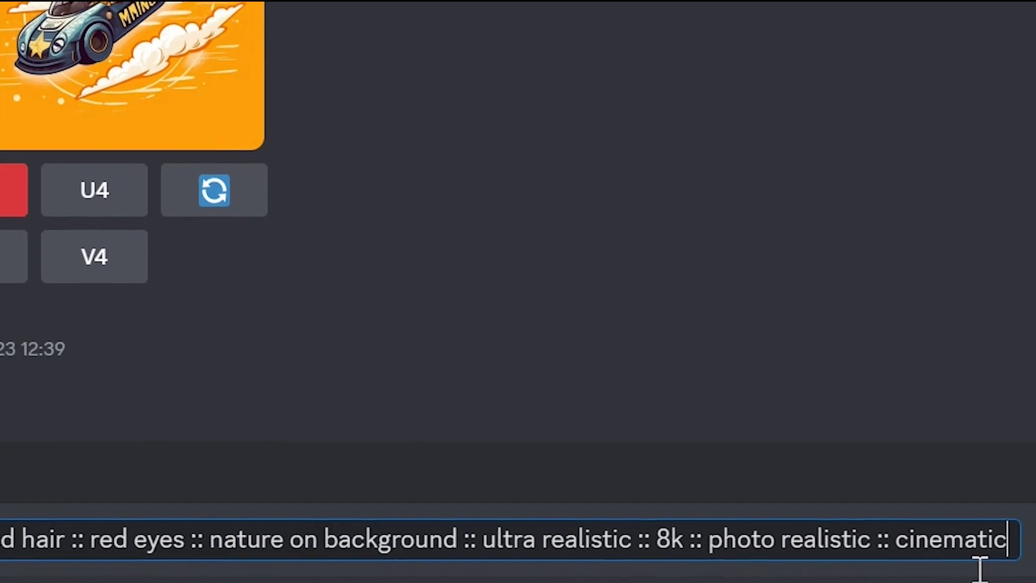
pyautogui.press('Return')
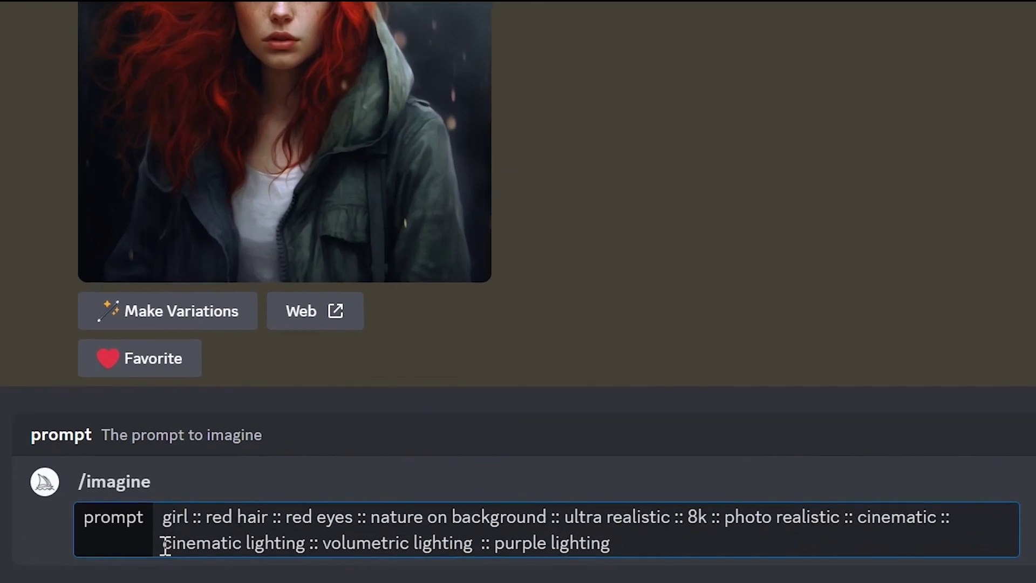
pyautogui.press('Return')
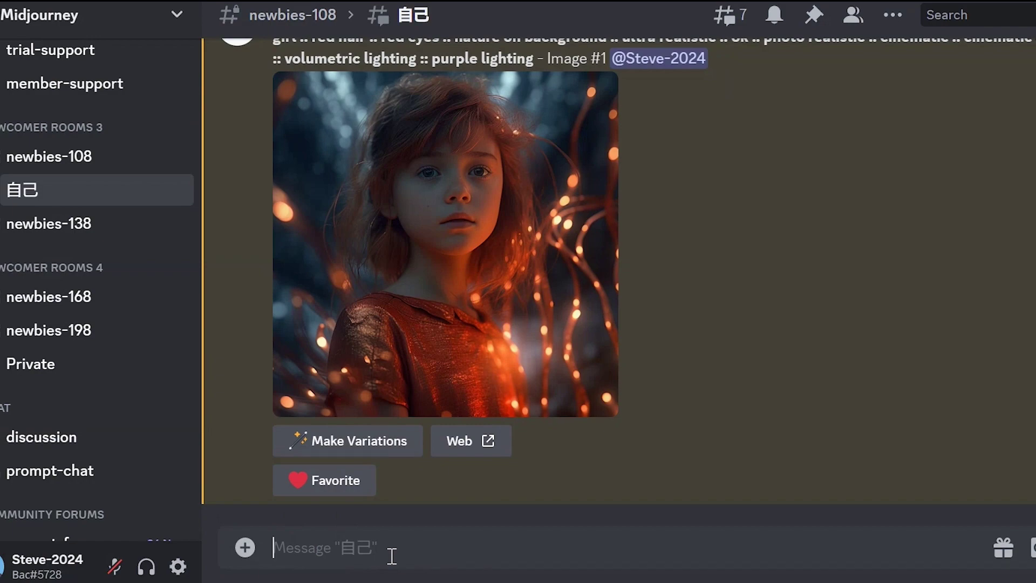
# Step: Start an /imagine prompt with the pasted anime character, Japanese style prompt and anime keywords
pyautogui.write('/')
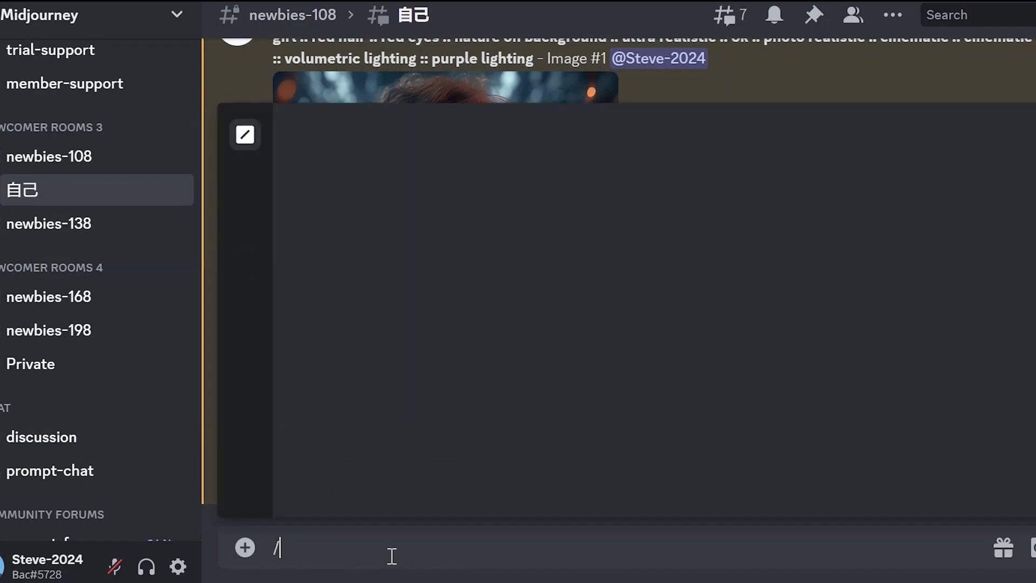
pyautogui.click(440, 173)
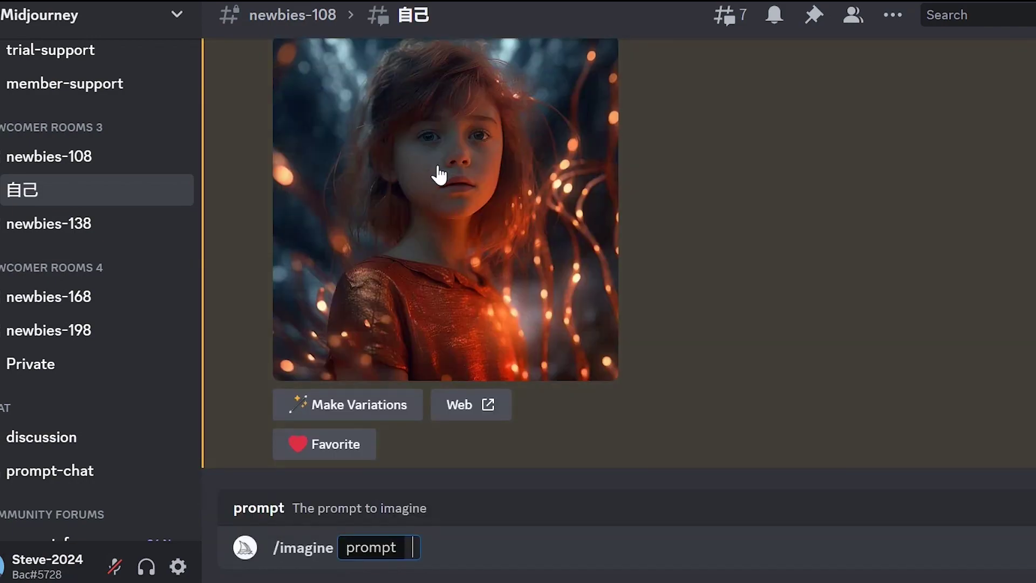
pyautogui.hotkey('ctrl', 'v')
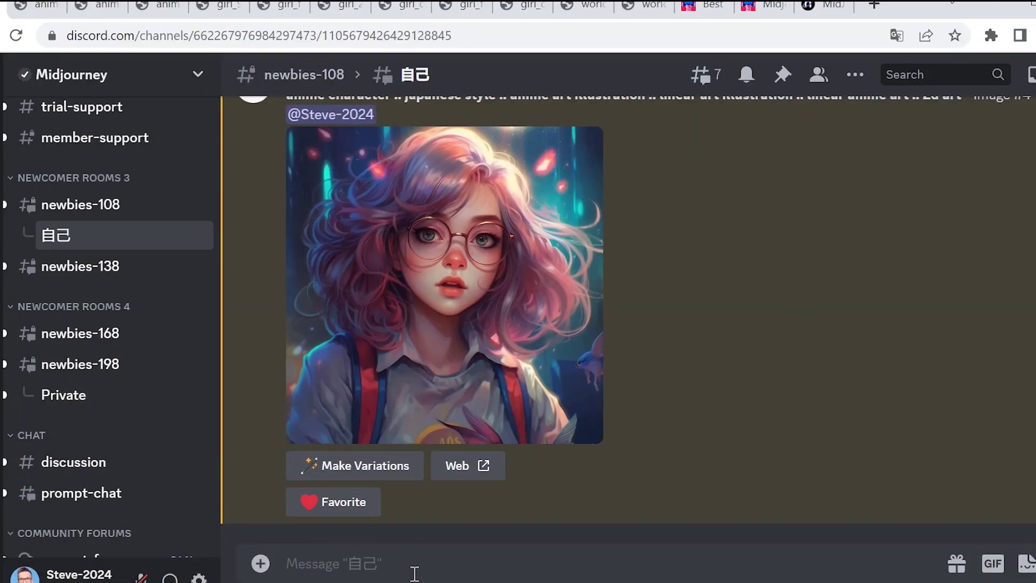
# Step: Generate 'metal apple :: in the robot's hand' with the pasted 3D render keywords
pyautogui.write('/')
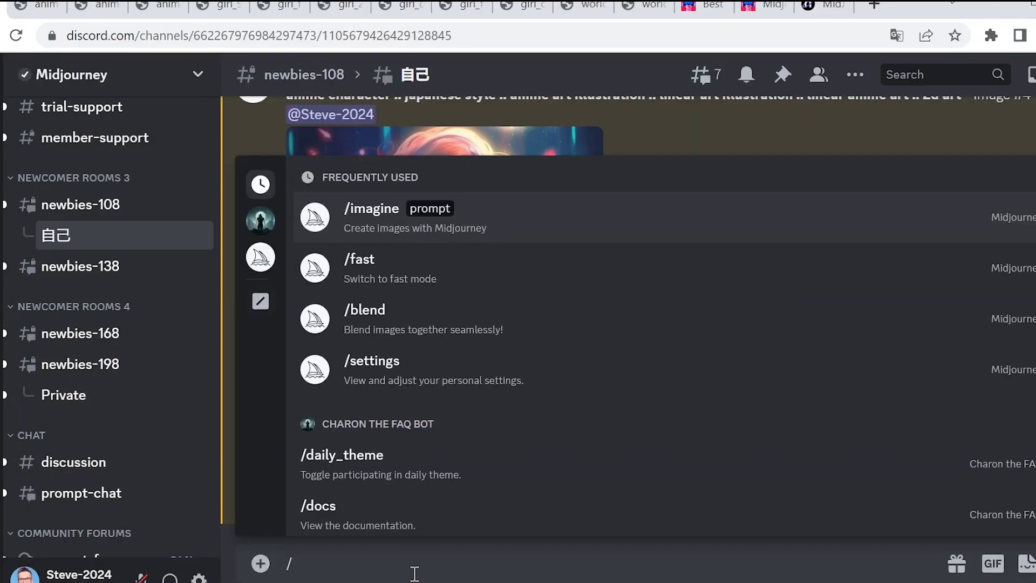
pyautogui.click(435, 219)
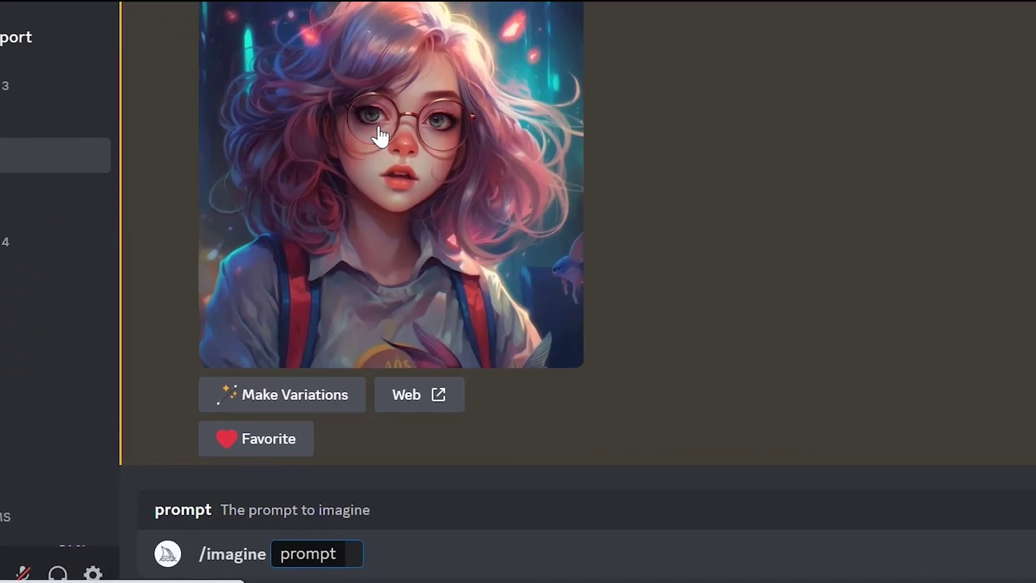
pyautogui.write("metal apple :: in the robot's hand")
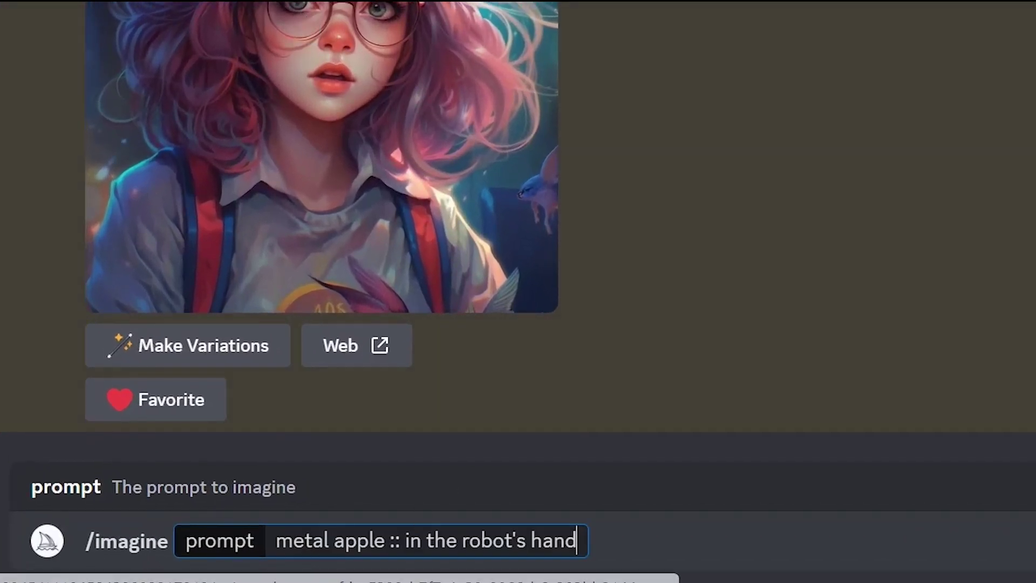
pyautogui.write(':: 3d render :: digital 3d :: unreal engine :: vfx :: made in blender')
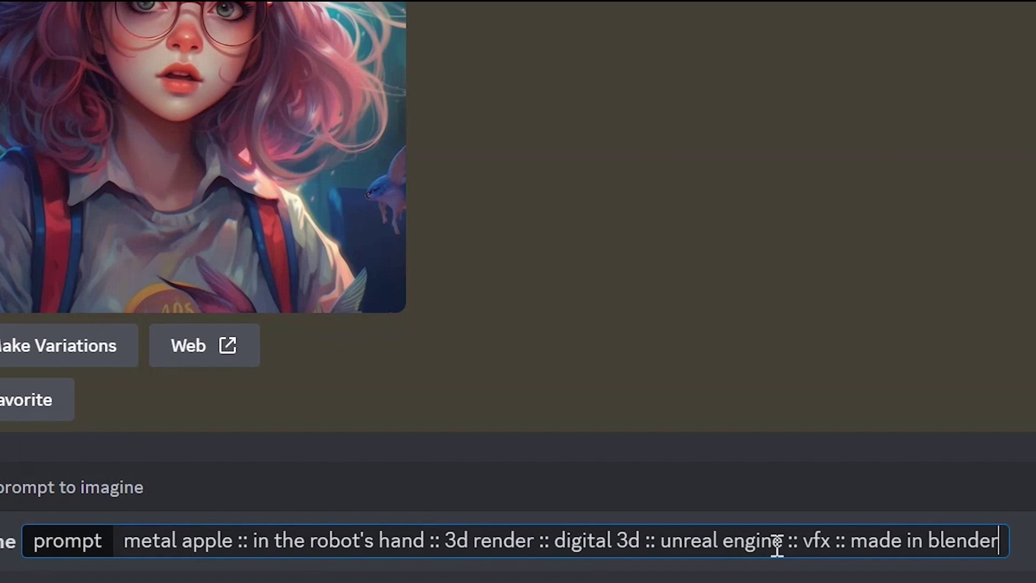
pyautogui.press('Return')
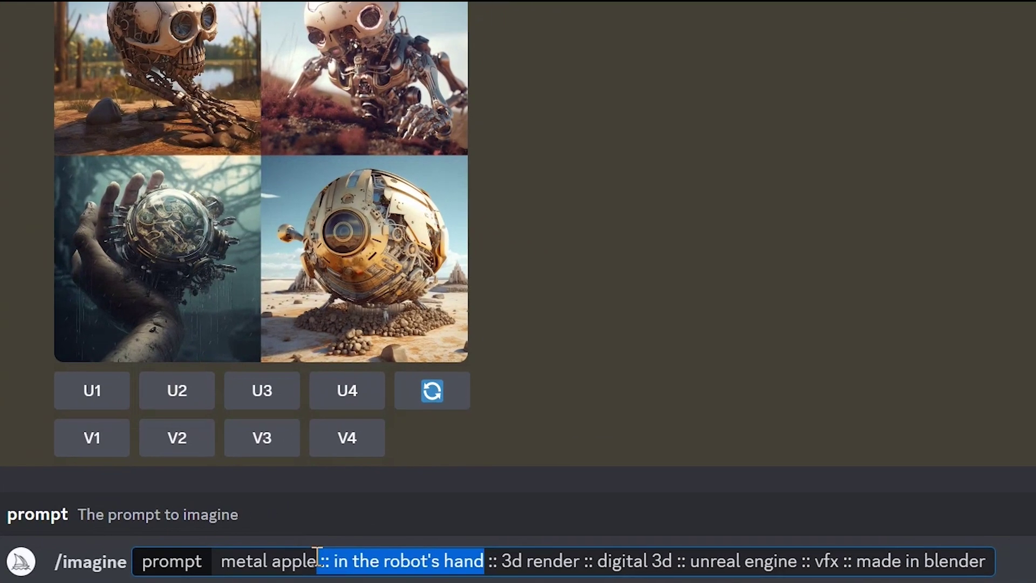
# Step: Resend the prompt without the robot's hand, then as a plain apple without 'metal'
pyautogui.press('BackSpace')
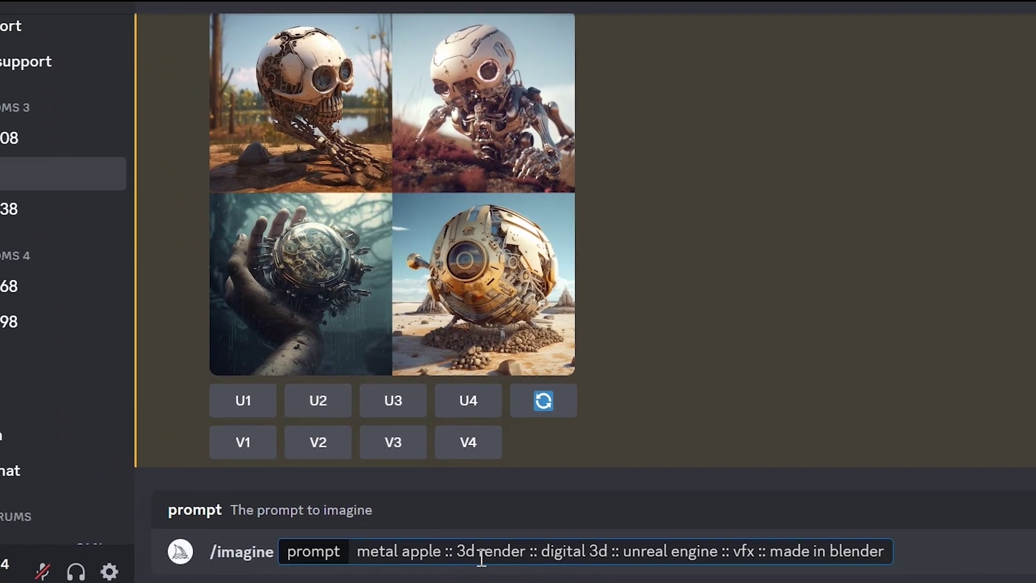
pyautogui.press('Return')
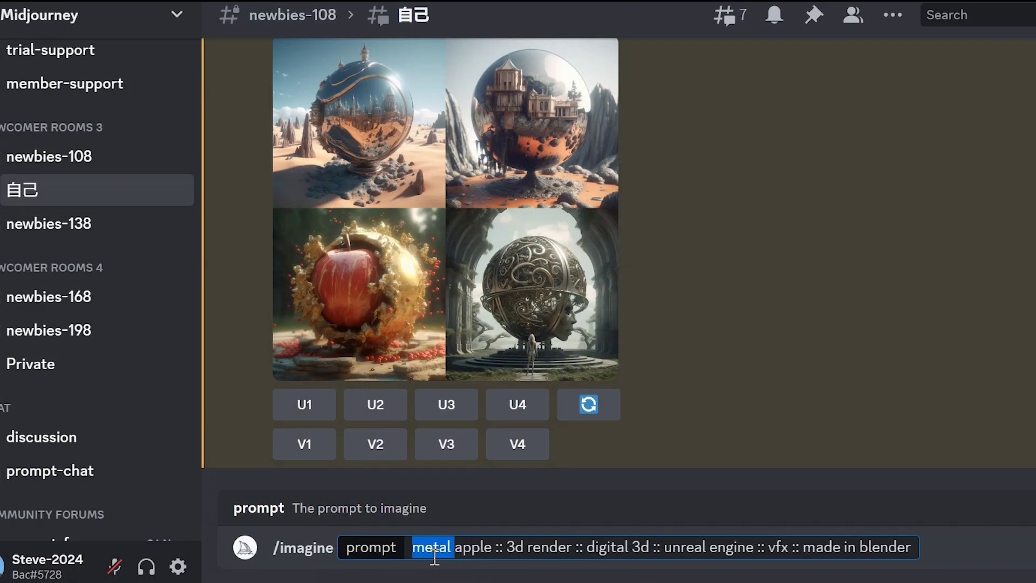
pyautogui.press('BackSpace')
pyautogui.press('Return')
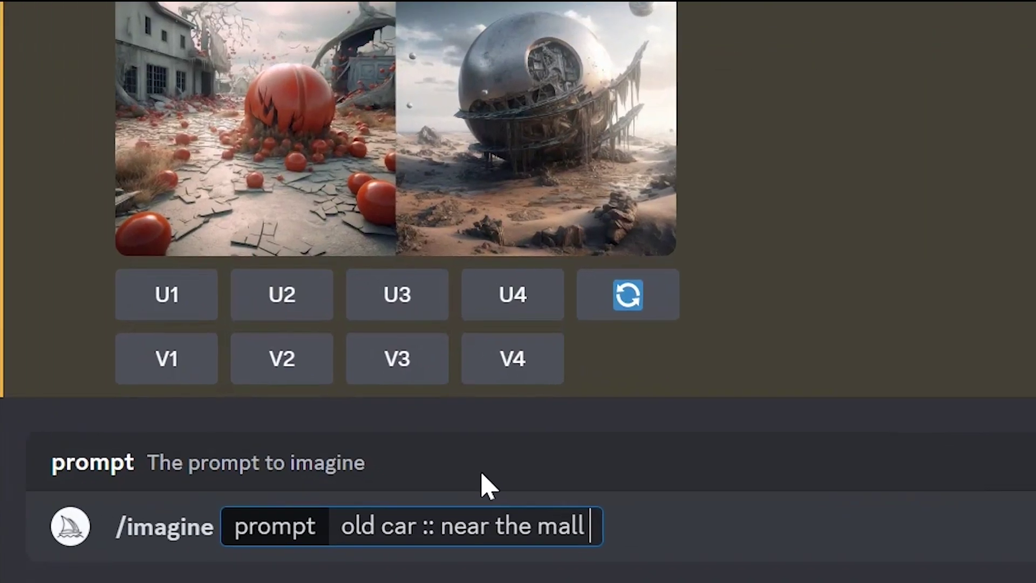
# Step: Paste the retro style keywords after 'old car :: near the mall' in the prompt
pyautogui.hotkey('ctrl', 'v')
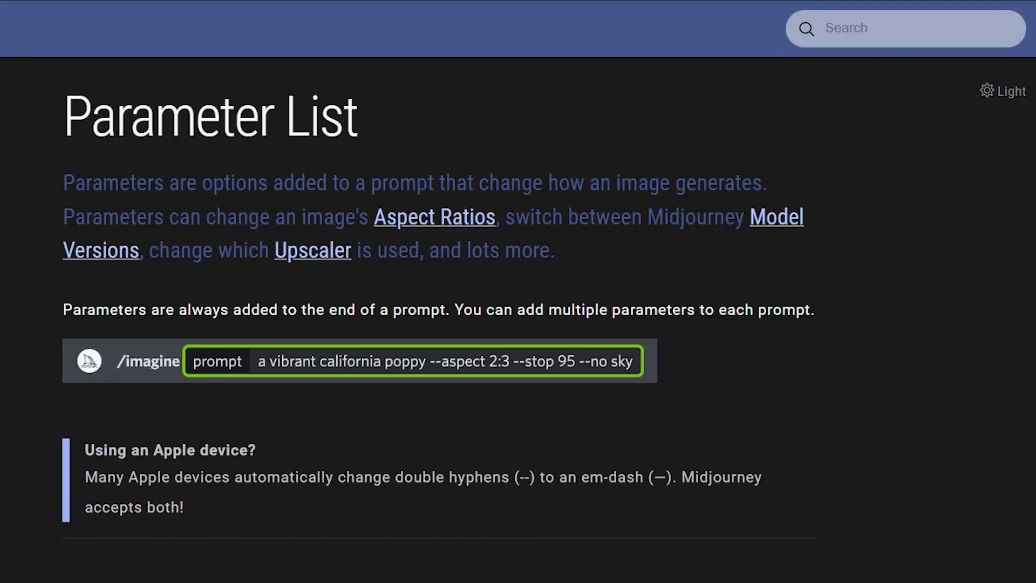
# Step: Scroll the Parameter List page through Basic Parameters down to the Default Values tables
pyautogui.scroll(-5, 518, 291)
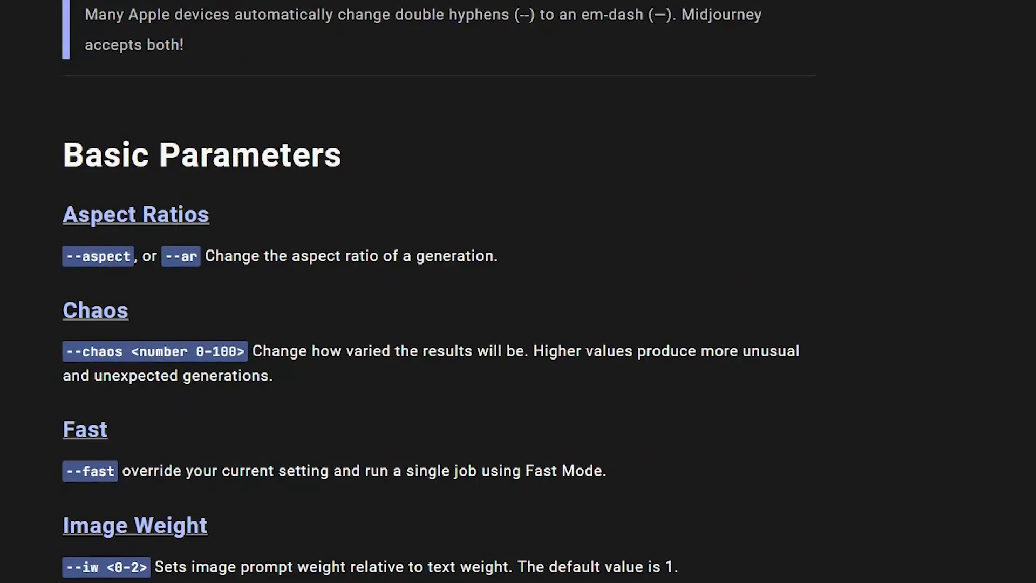
pyautogui.scroll(-6, 518, 291)
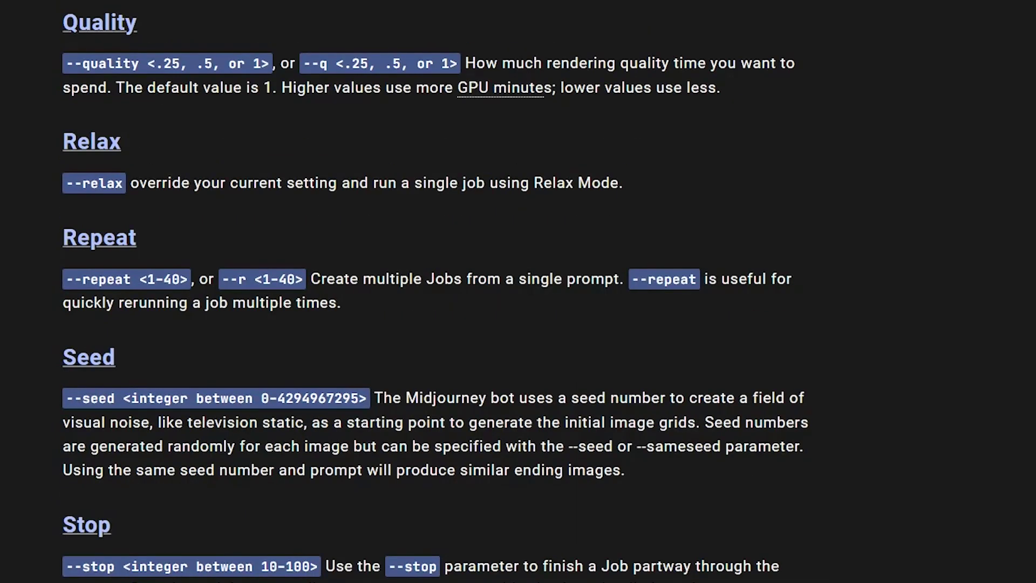
pyautogui.scroll(-5, 518, 291)
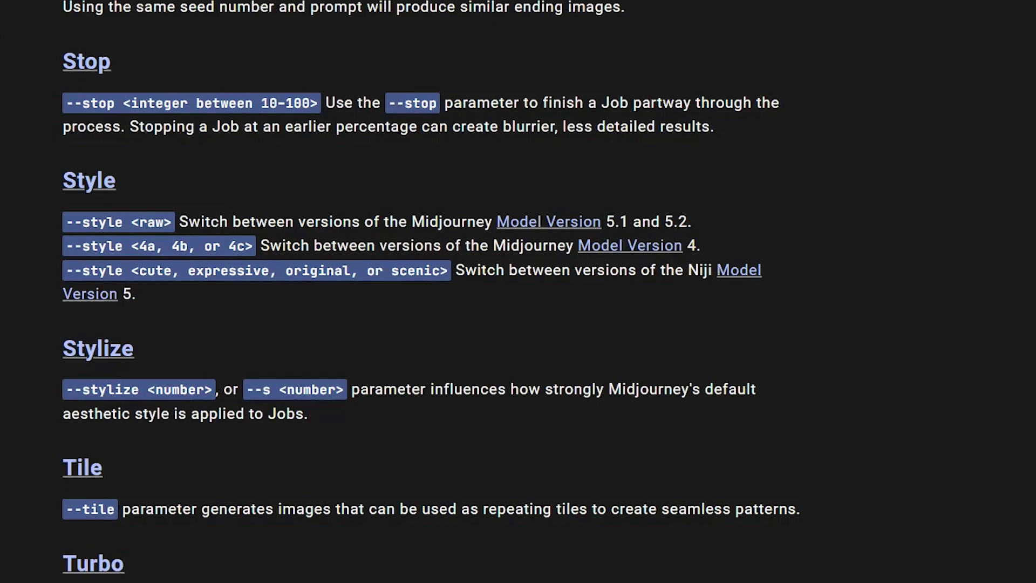
pyautogui.scroll(-7, 518, 292)
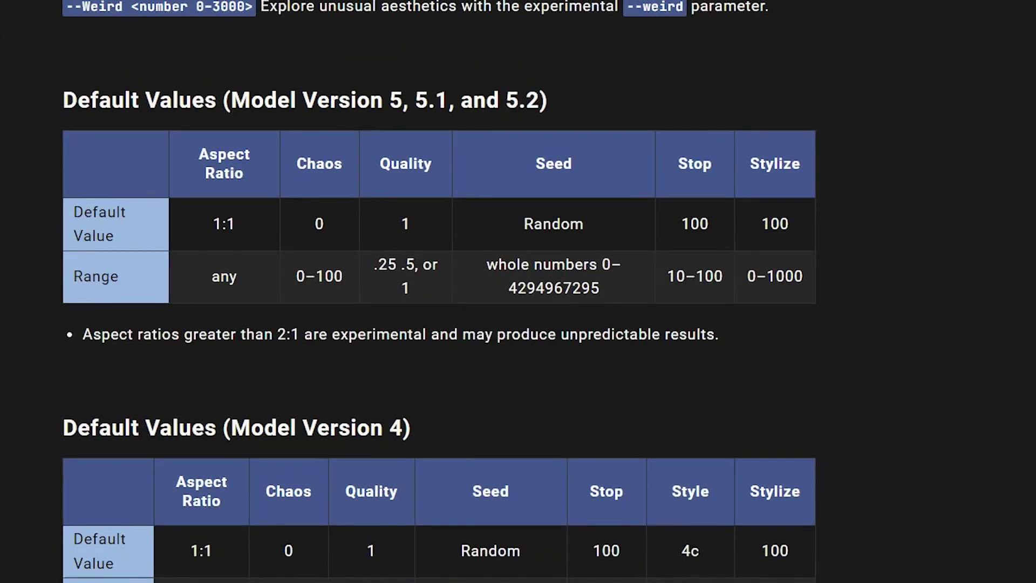
pyautogui.scroll(-8, 518, 291)
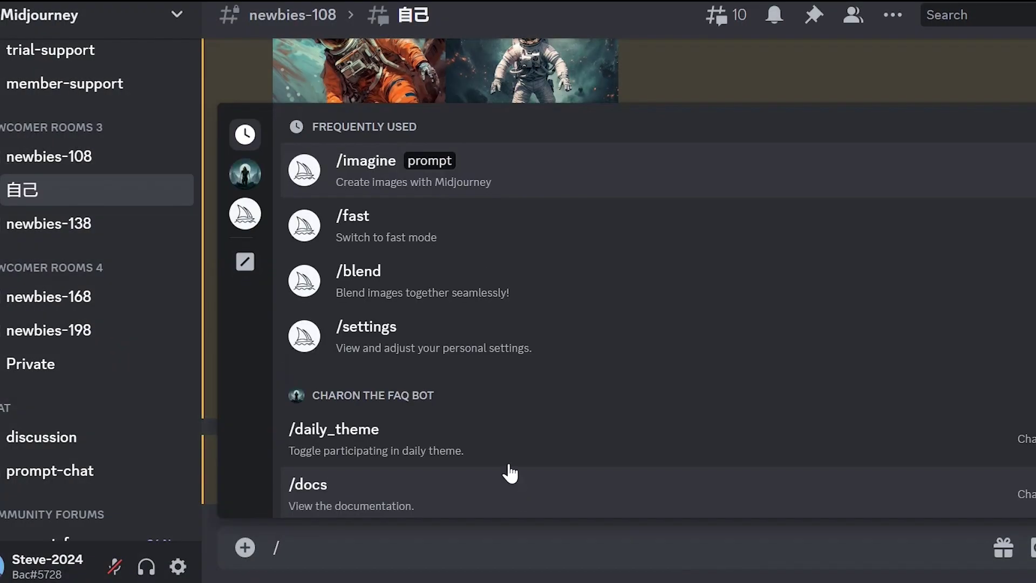
# Step: Start /imagine with 'Astronaut :: in a spacesuit :: in space :: --ar 3:2' pasted in
pyautogui.click(439, 165)
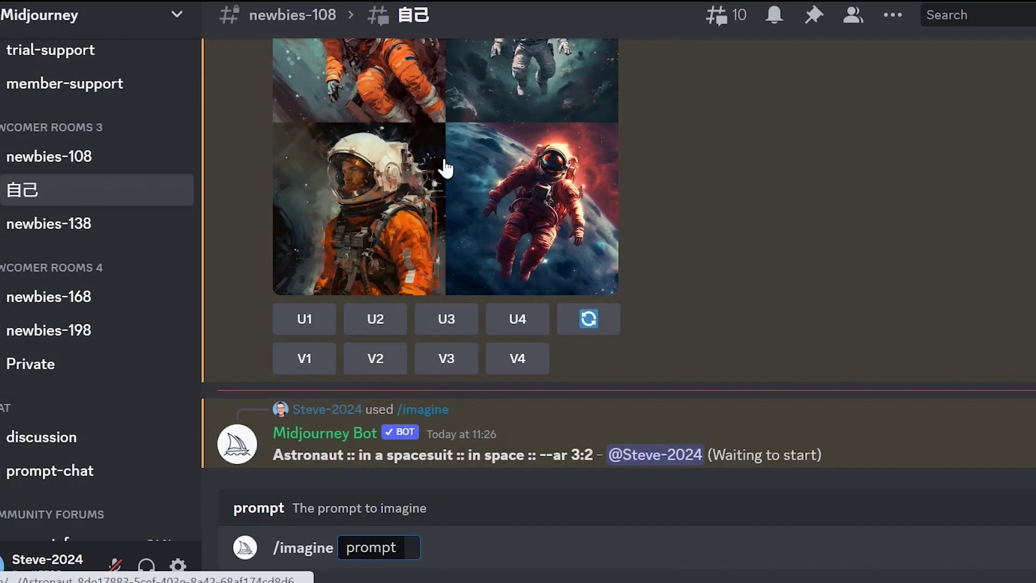
pyautogui.write('Astronaut :: in a spacesuit :: in space :: --ar 3:2')
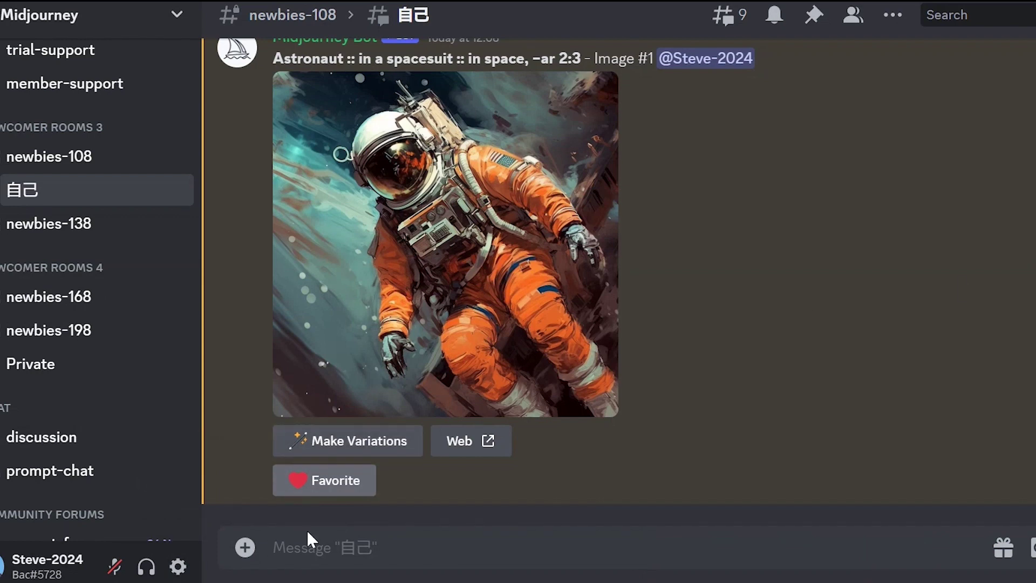
# Step: Upload the portrait photo from the computer into the Discord channel
pyautogui.click(245, 556)
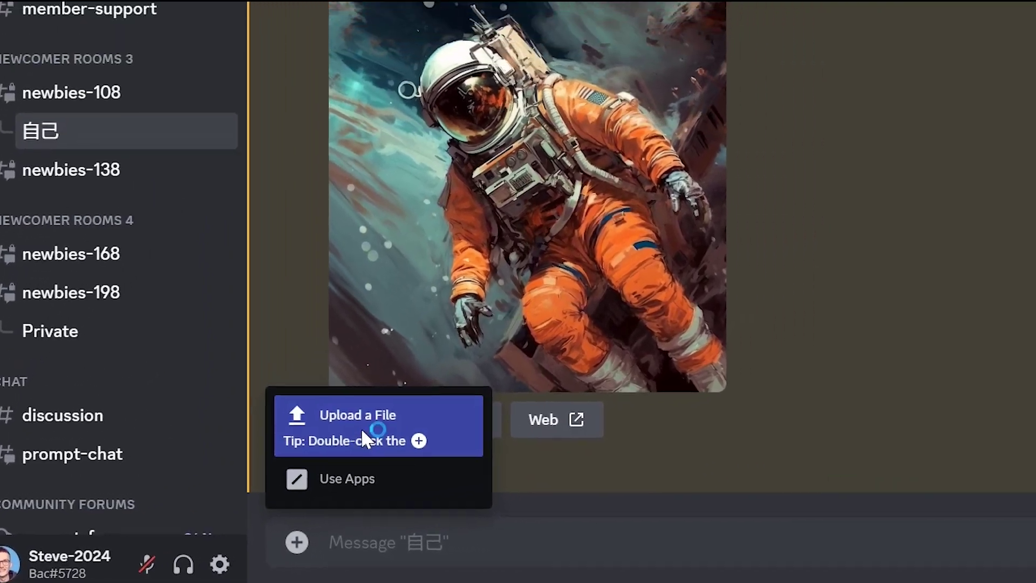
pyautogui.click(437, 413)
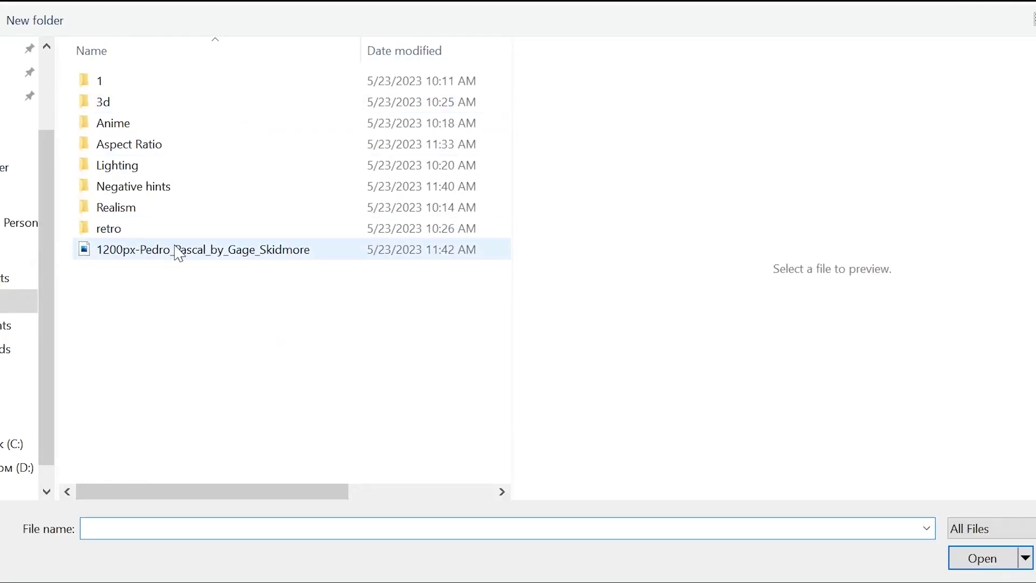
pyautogui.click(176, 251)
pyautogui.click(983, 558)
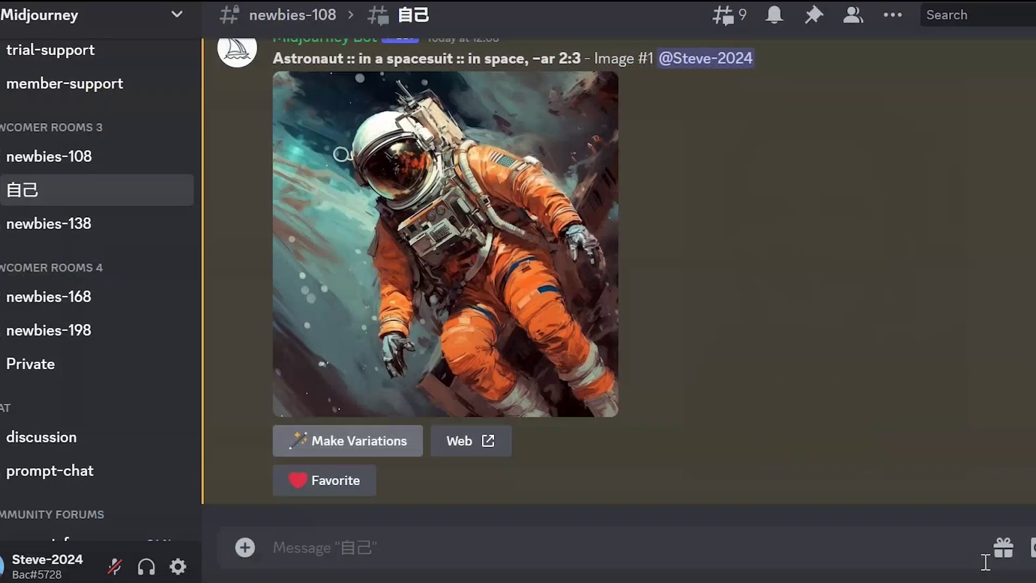
# Step: Copy the uploaded portrait's image address and paste it into a new /imagine prompt
pyautogui.click(400, 285)
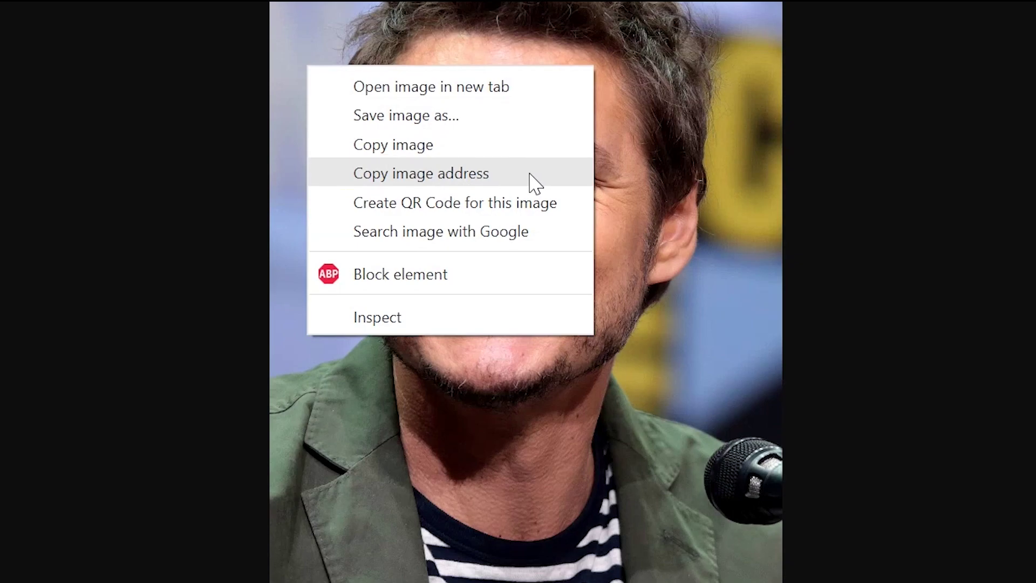
pyautogui.click(531, 178)
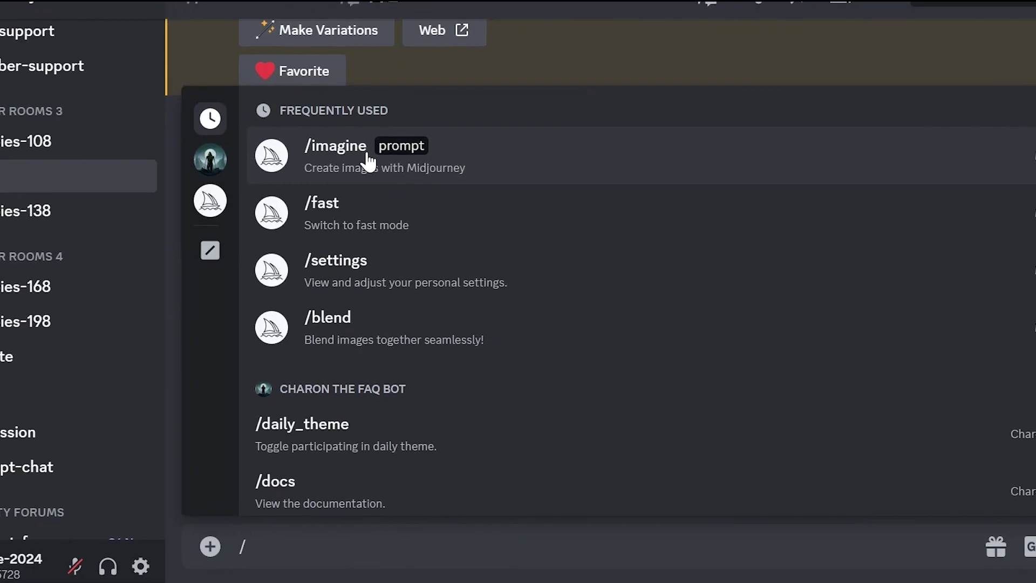
pyautogui.click(376, 160)
pyautogui.hotkey('ctrl', 'v')
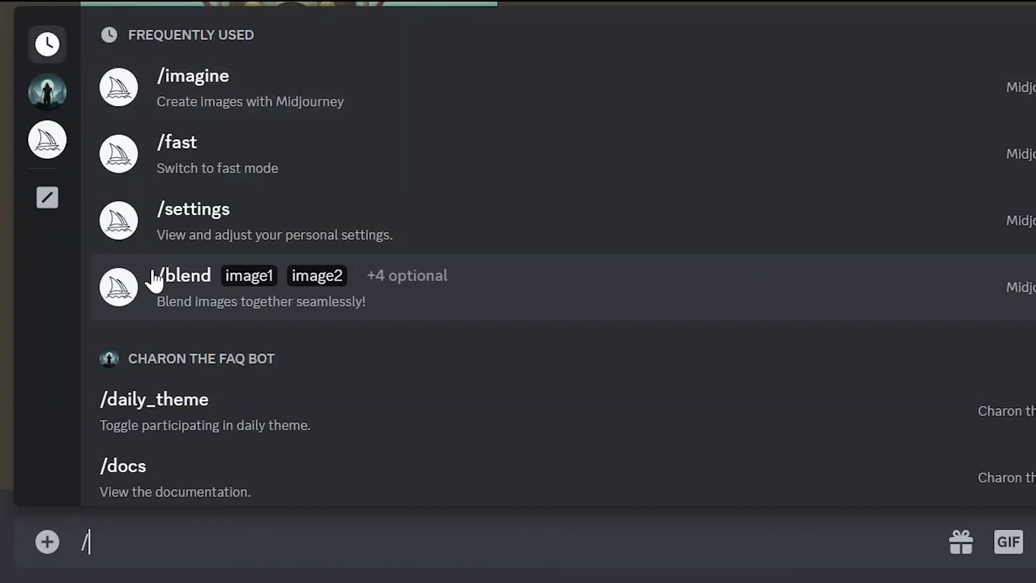
# Step: Blend the Iron Man image as image1 with the cat photo as image2
pyautogui.click(225, 295)
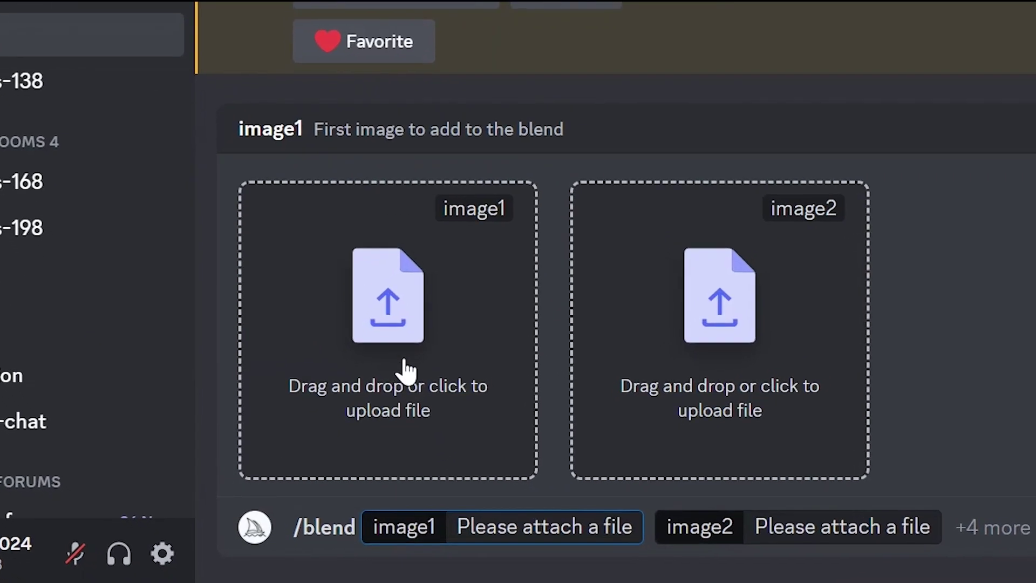
pyautogui.click(400, 370)
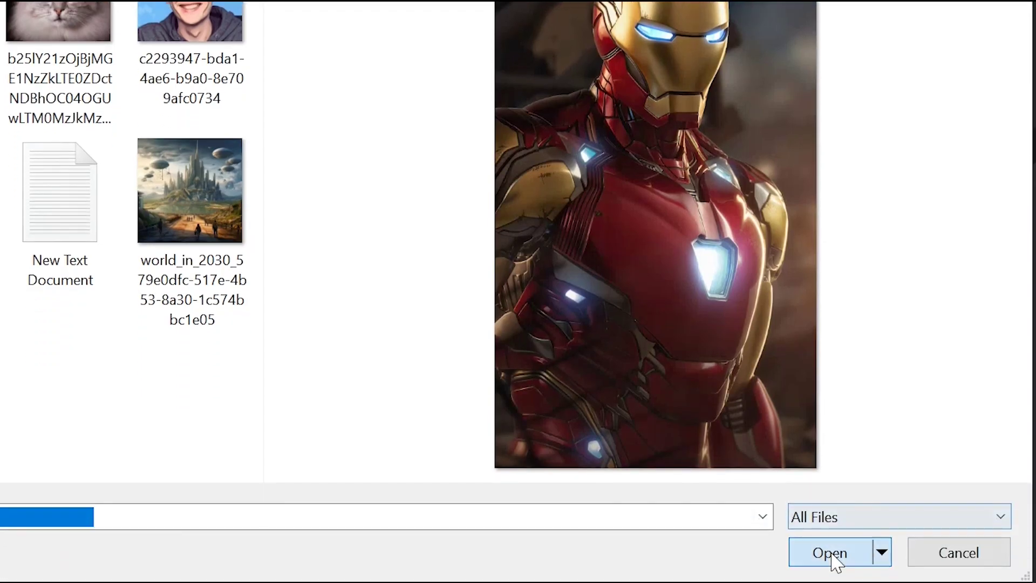
pyautogui.click(828, 555)
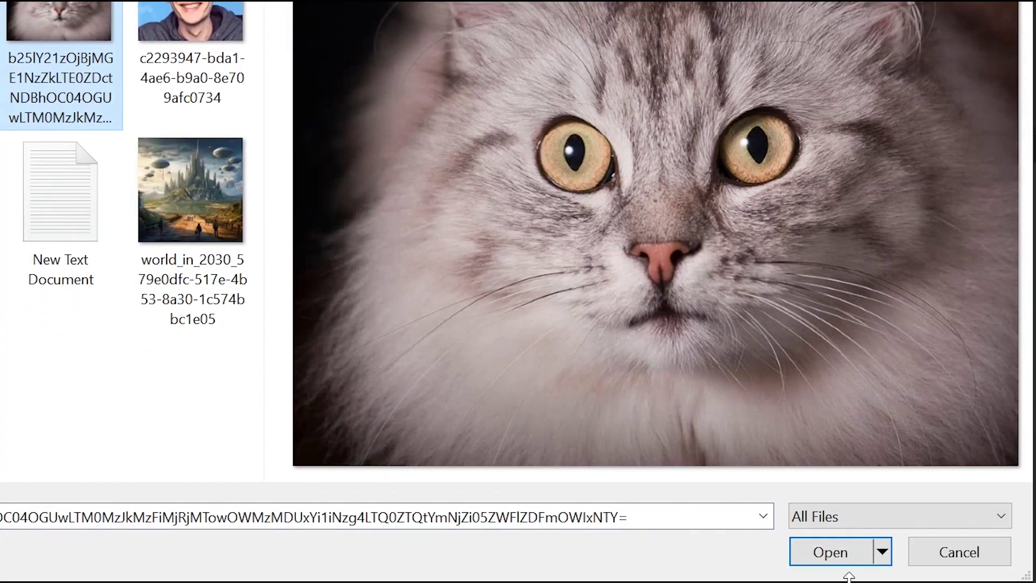
pyautogui.click(828, 551)
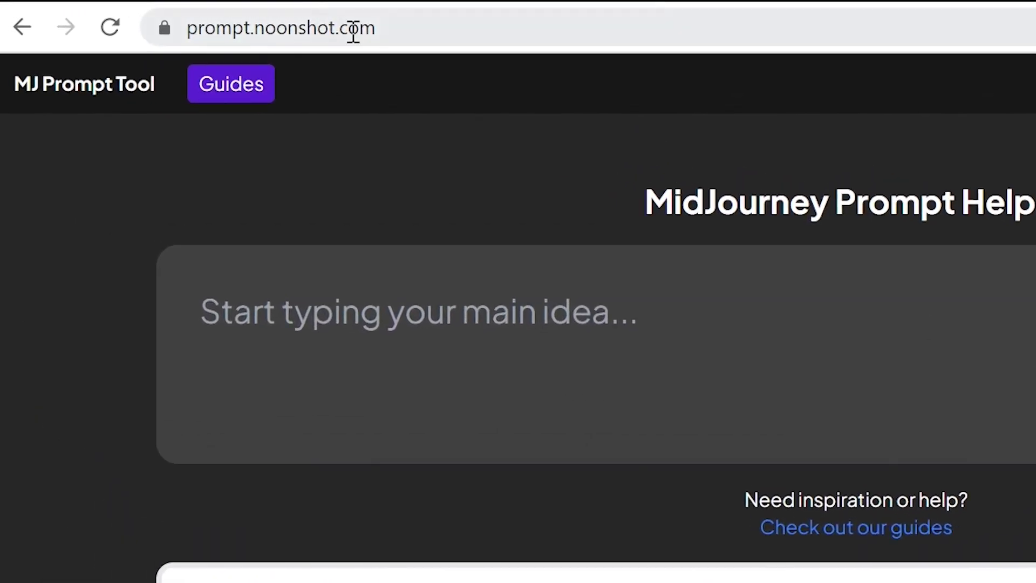
# Step: Enter 'portrait of a girl' as the main image idea in MJ Prompt Tool
pyautogui.click(353, 32)
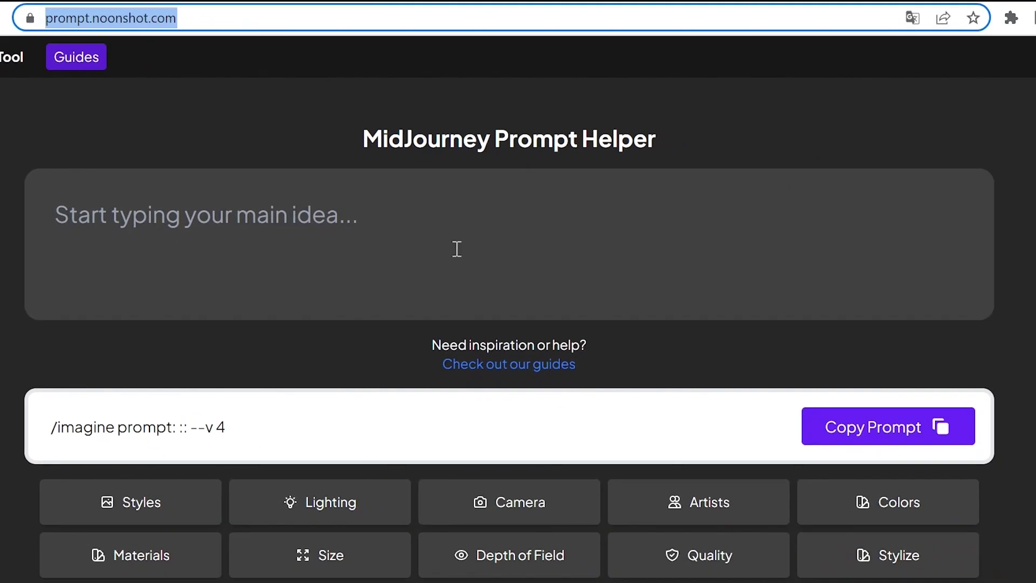
pyautogui.click(431, 226)
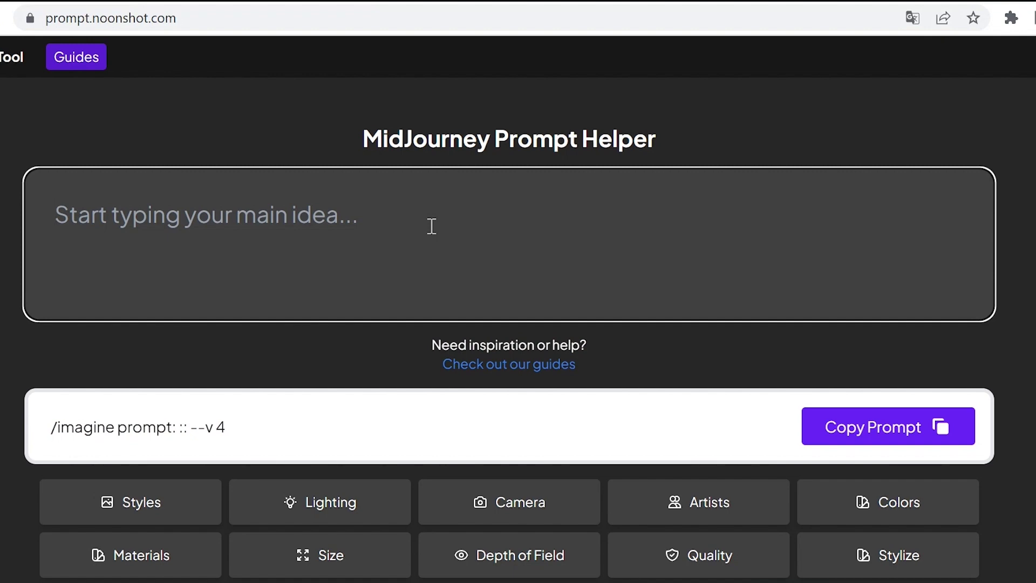
pyautogui.write('portrait of a girl')
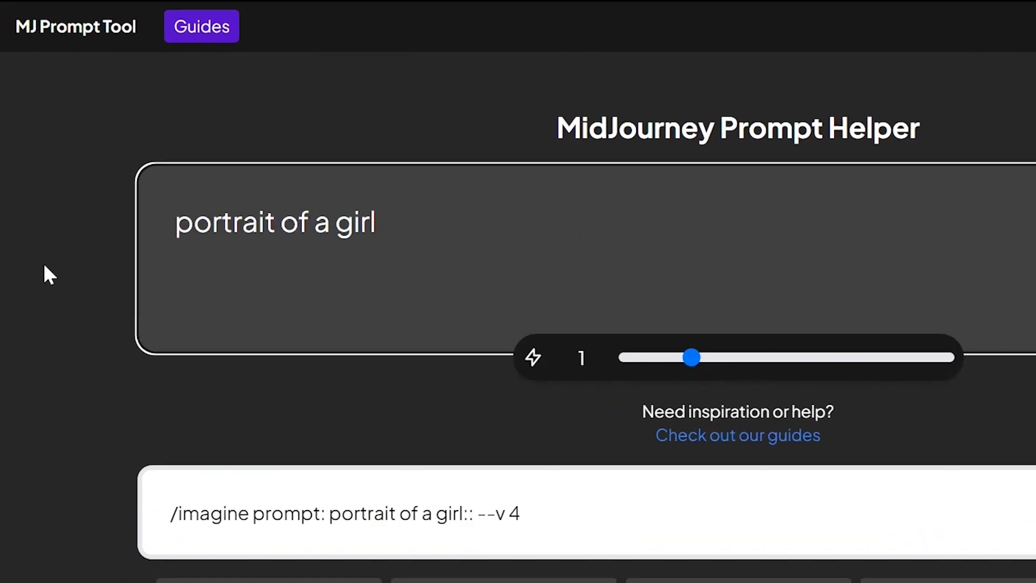
pyautogui.scroll(-3, 43, 262)
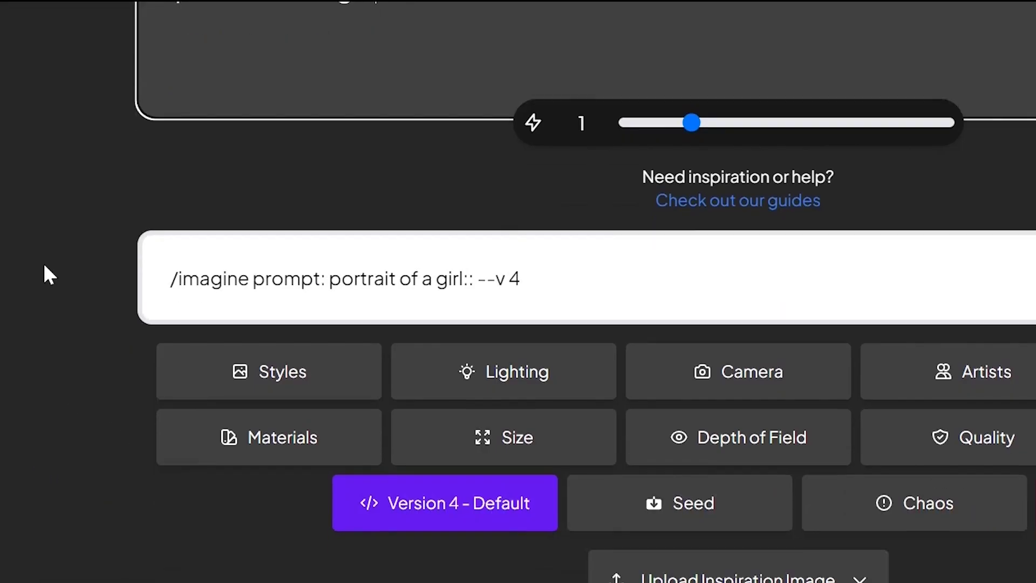
# Step: Add the Cyberpunk style and Neon Lamp lighting modifiers to the prompt
pyautogui.click(359, 387)
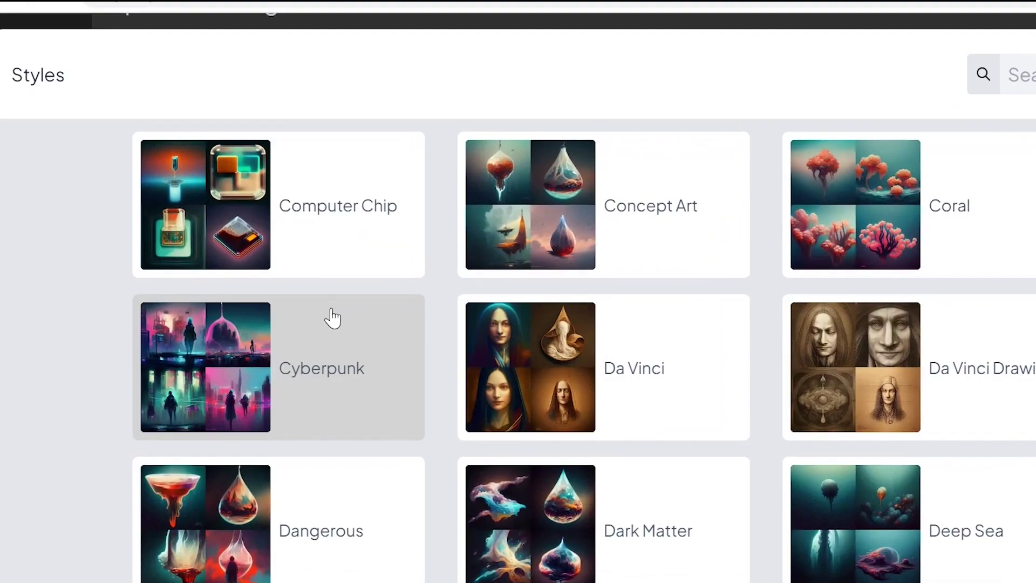
pyautogui.click(305, 320)
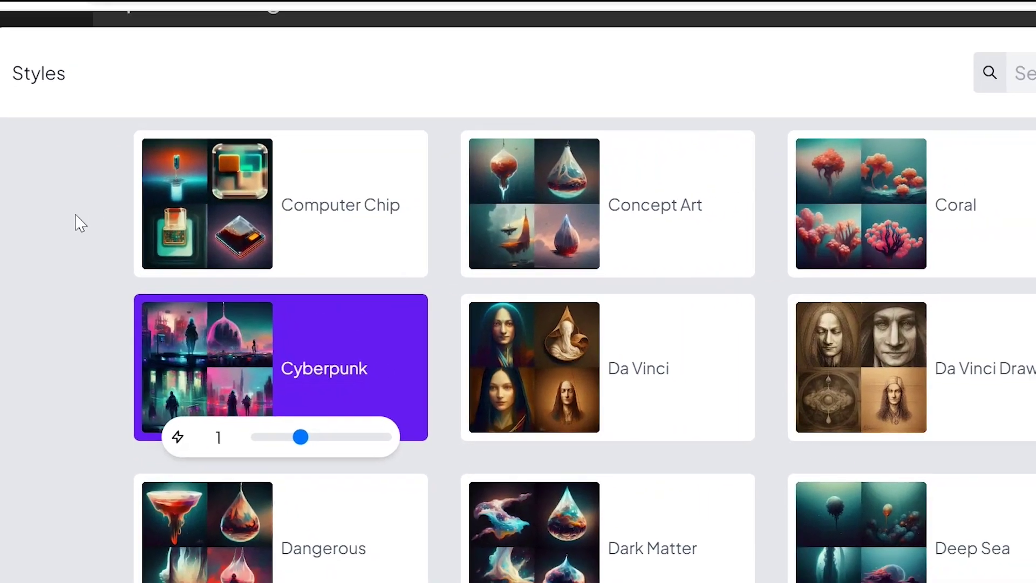
pyautogui.click(69, 233)
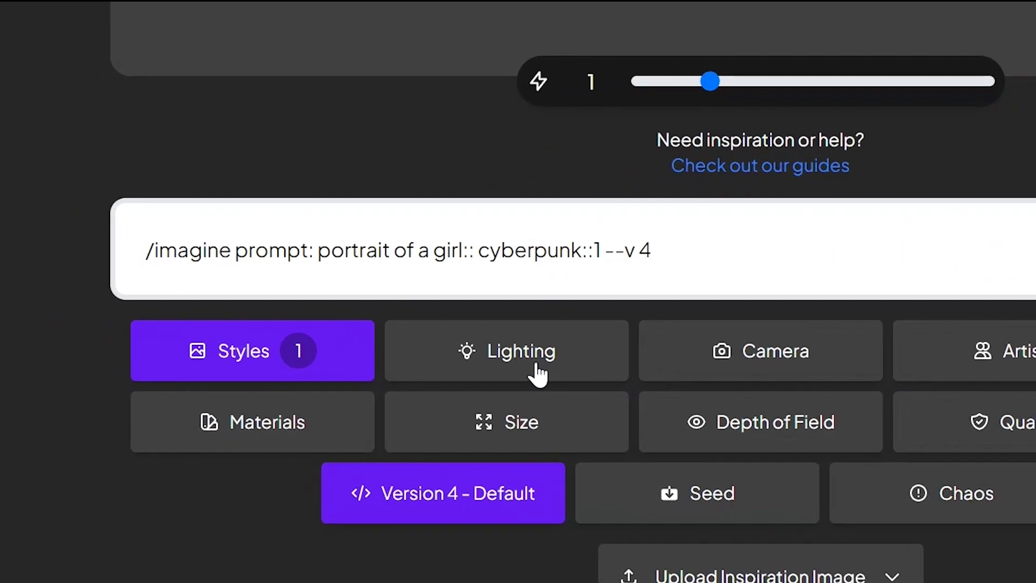
pyautogui.click(538, 373)
pyautogui.scroll(-10, 347, 347)
pyautogui.click(599, 243)
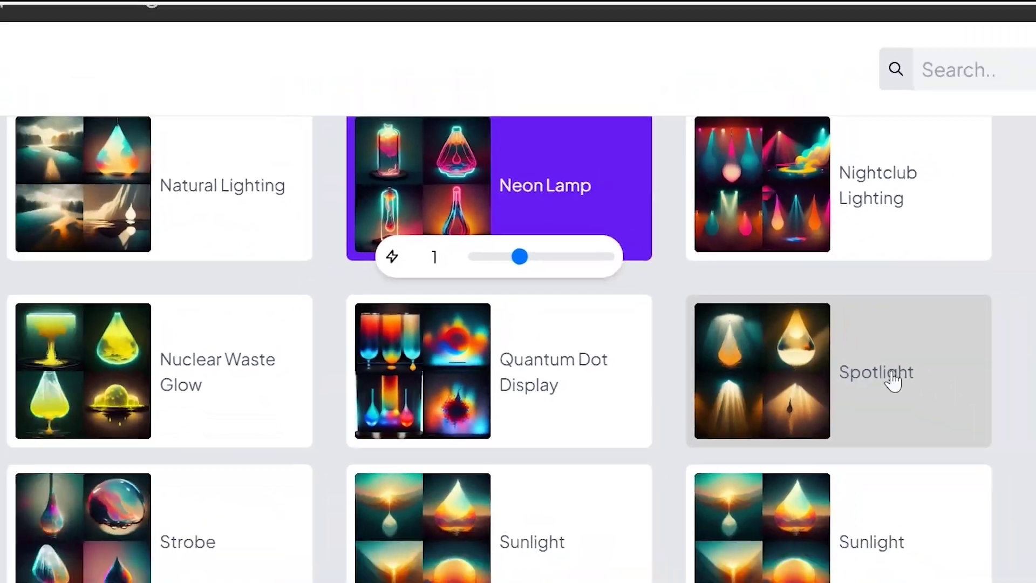
pyautogui.scroll(-5, 879, 377)
pyautogui.click(1023, 556)
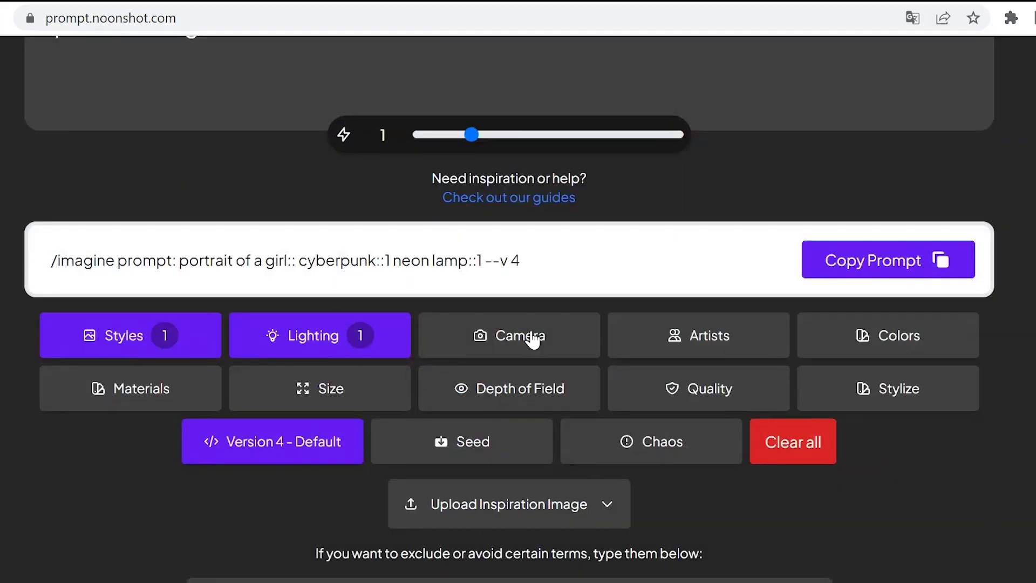
# Step: Add the DSLR camera and blue colour modifiers, then copy the finished prompt
pyautogui.click(533, 339)
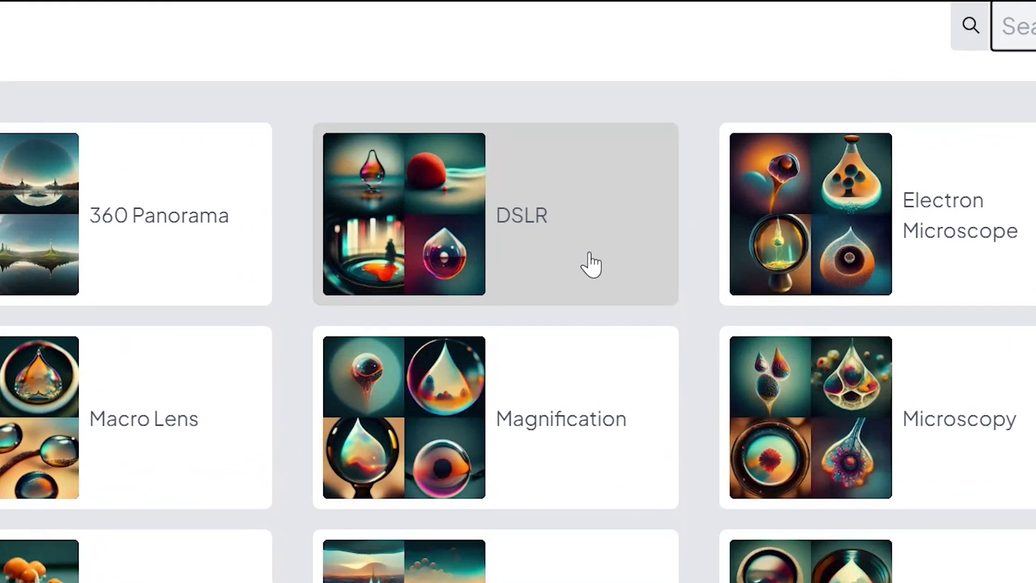
pyautogui.click(572, 271)
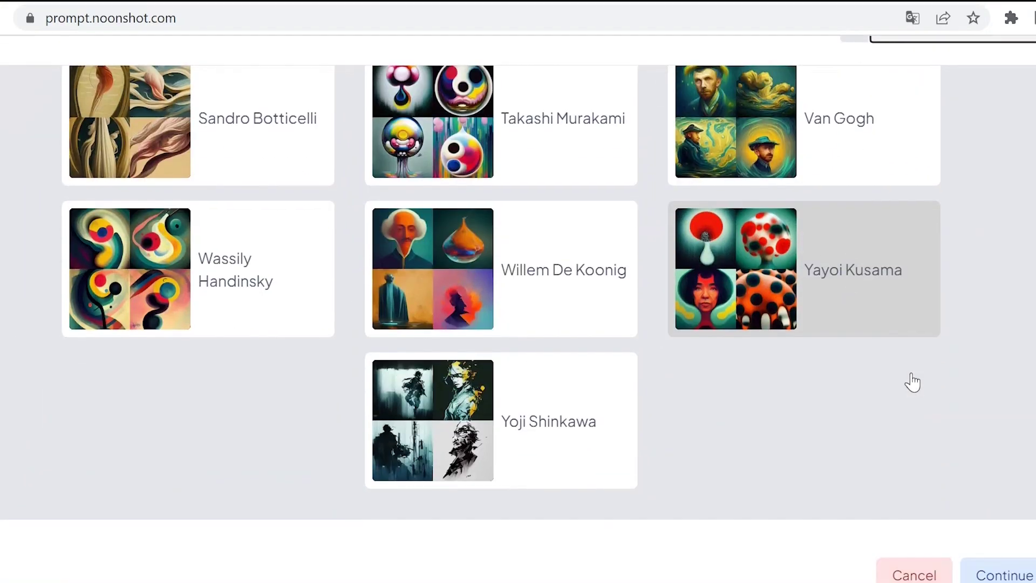
pyautogui.scroll(-1, 916, 381)
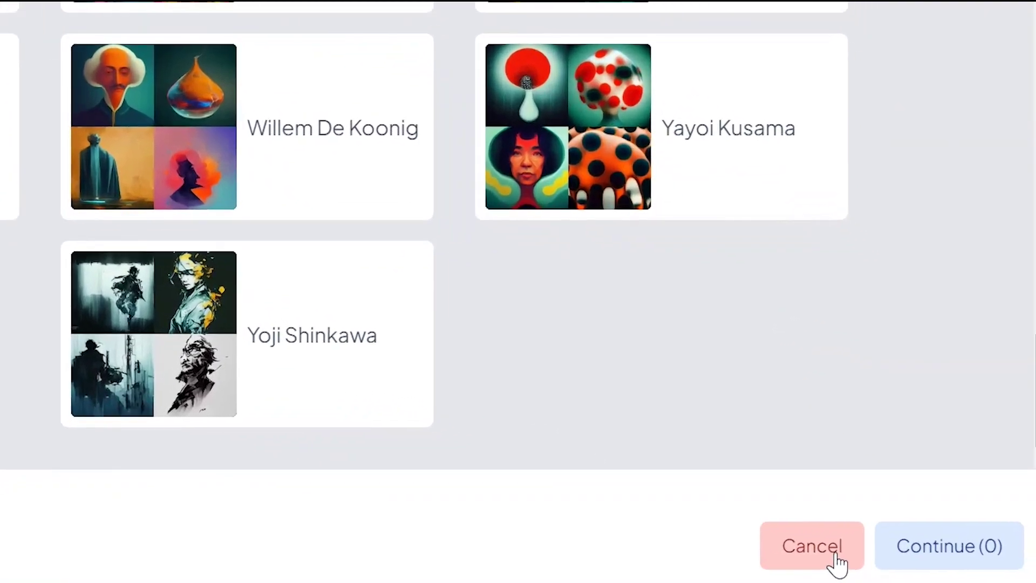
pyautogui.click(837, 553)
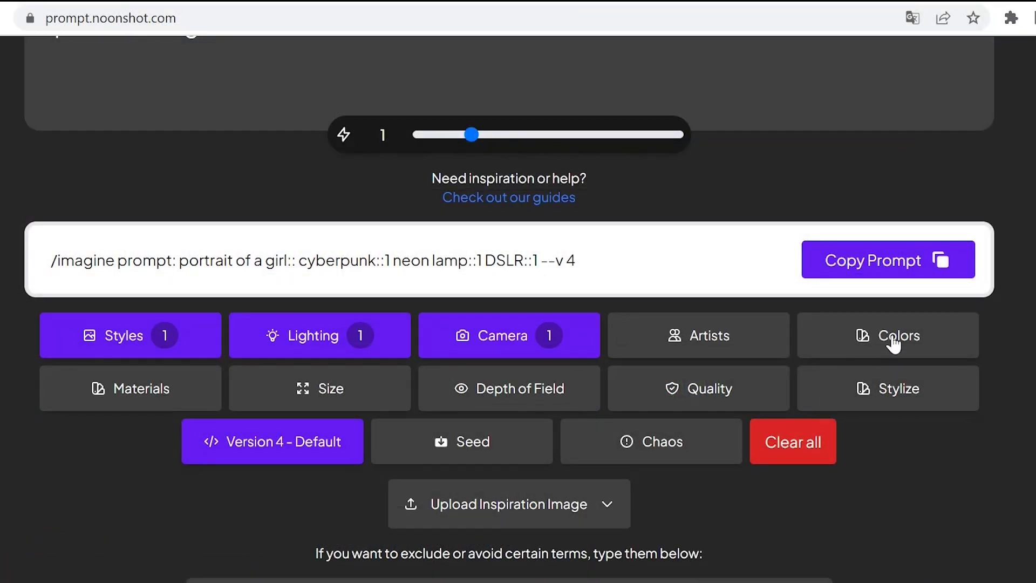
pyautogui.click(893, 344)
pyautogui.click(534, 405)
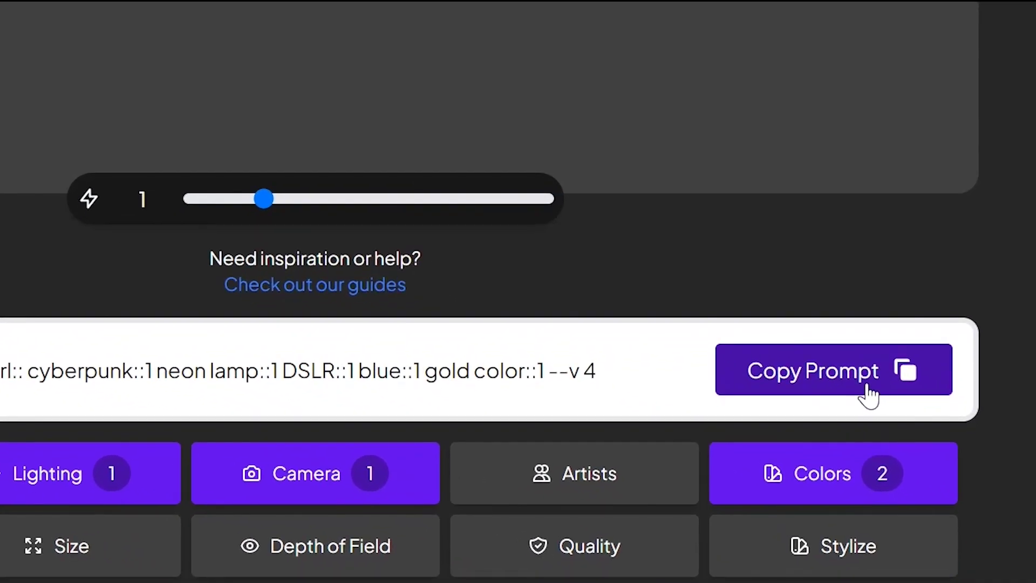
pyautogui.click(918, 460)
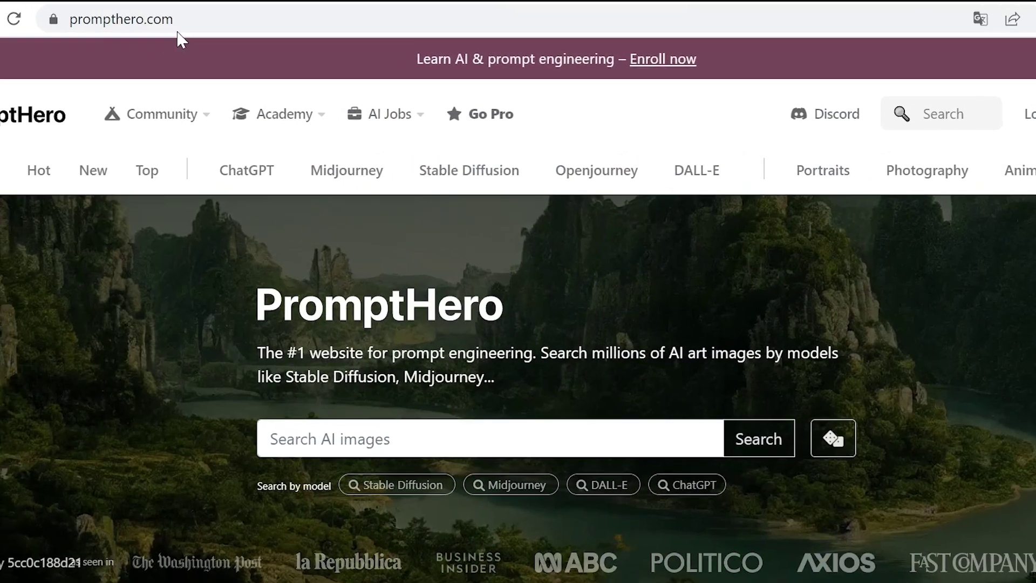
# Step: Browse PromptHero's Midjourney prompts to find the 'portrait of the cutest red fox ever' prompt
pyautogui.click(167, 19)
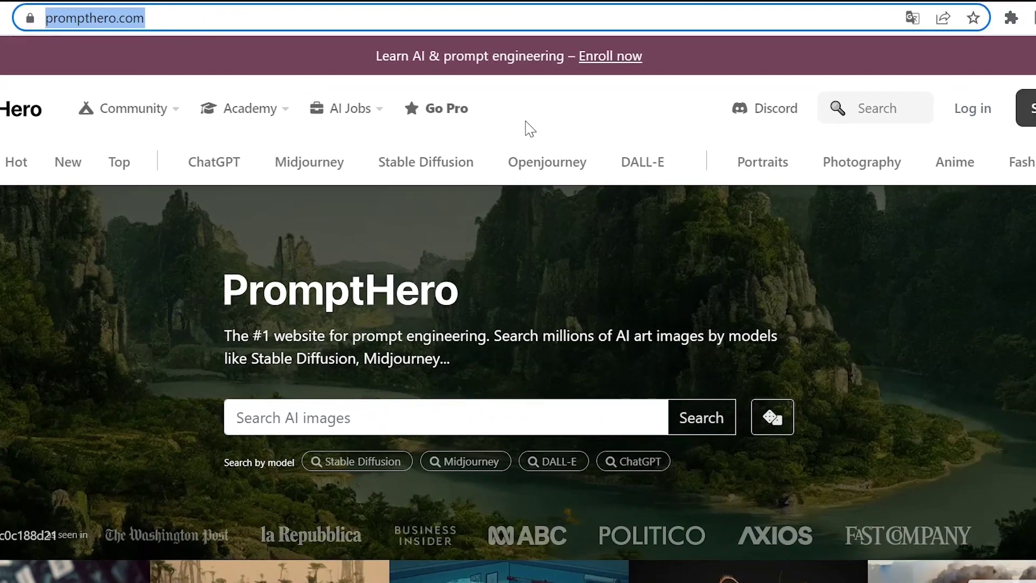
pyautogui.click(530, 128)
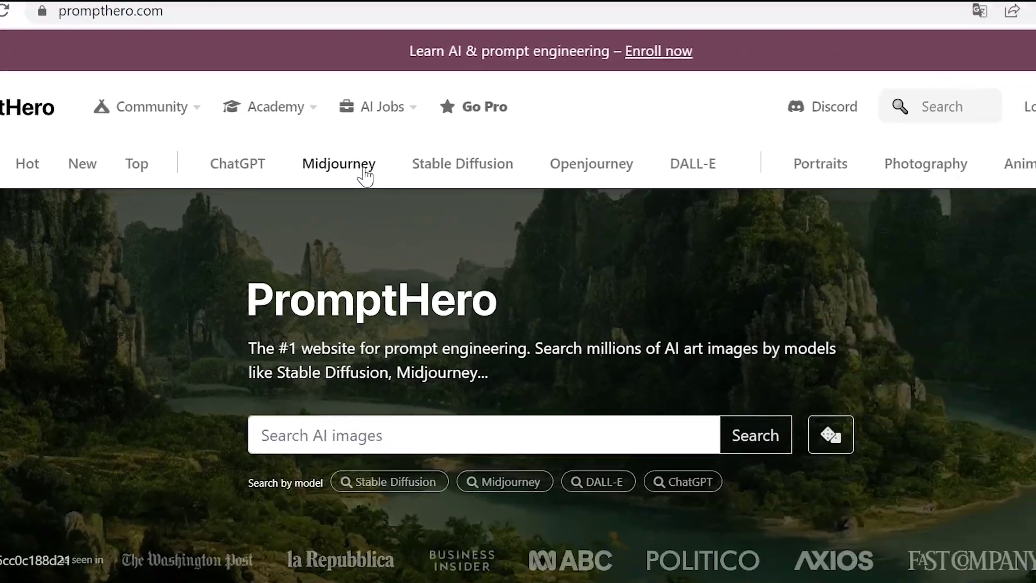
pyautogui.click(362, 168)
pyautogui.scroll(-7, 948, 439)
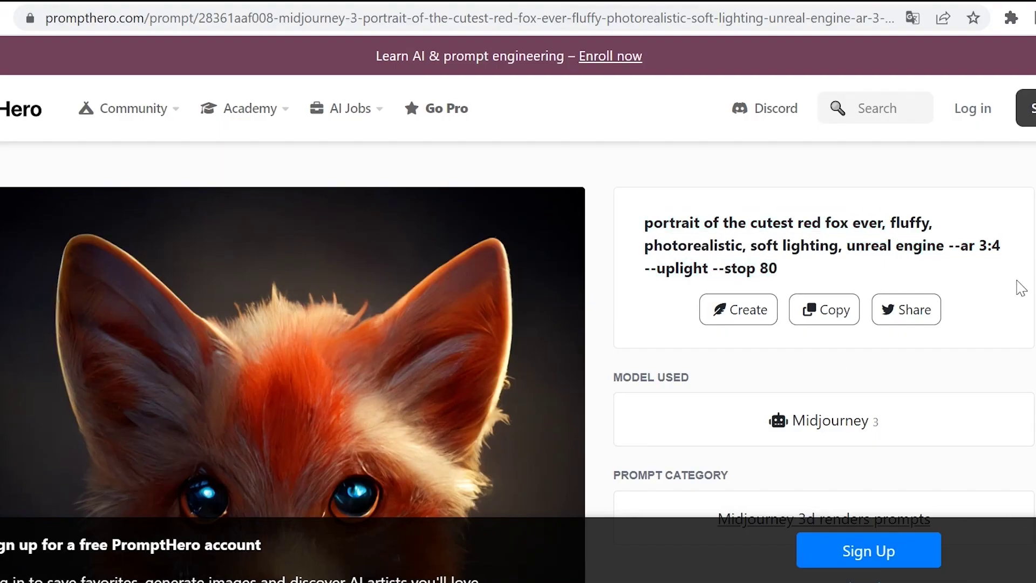
pyautogui.scroll(-5, 1019, 288)
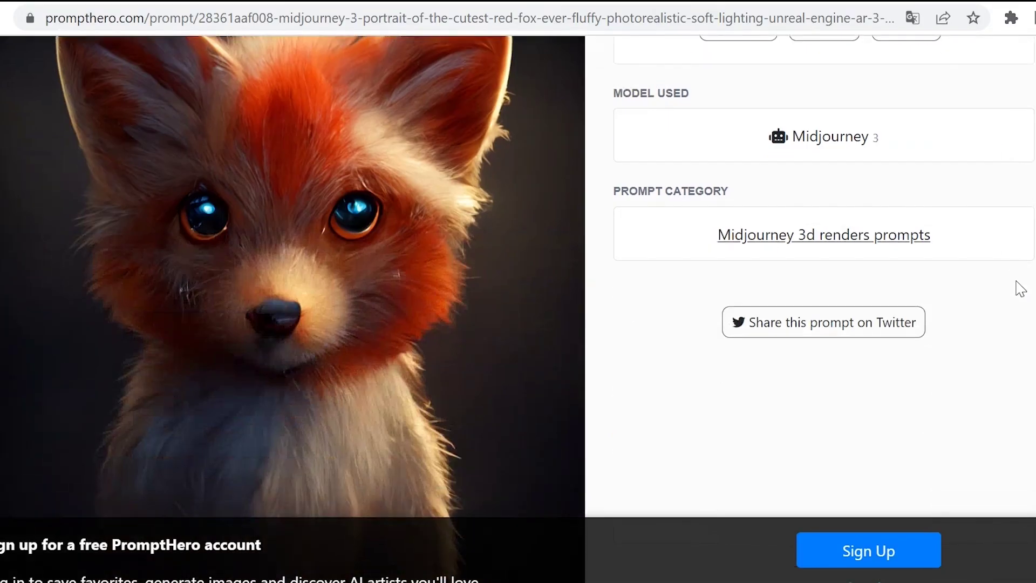
pyautogui.scroll(6, 939, 464)
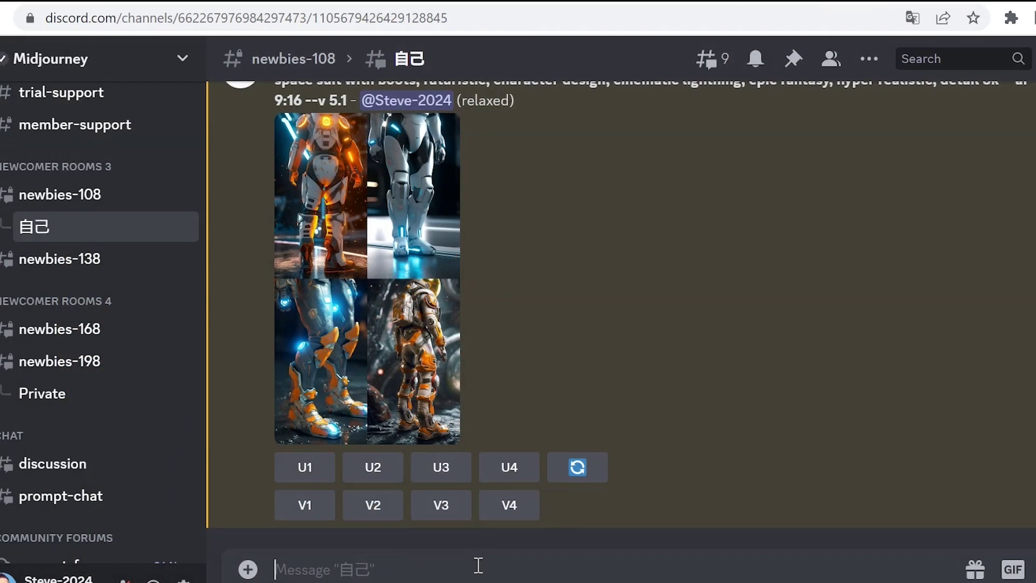
# Step: Start an /imagine prompt holding the pasted red fox prompt ending '--ar 3:4 --uplight --stop 80'
pyautogui.write('/')
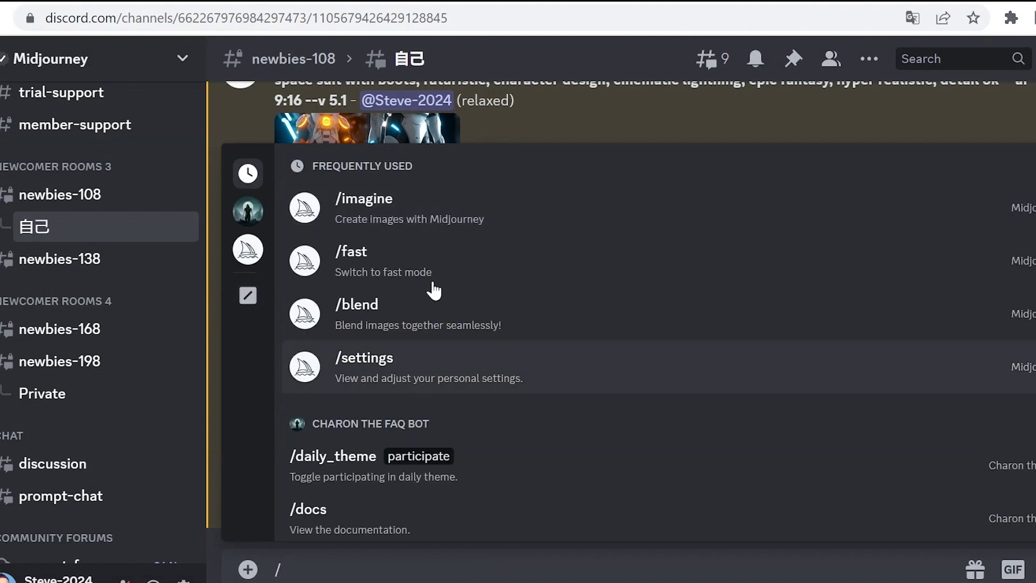
pyautogui.click(436, 211)
pyautogui.hotkey('ctrl', 'v')
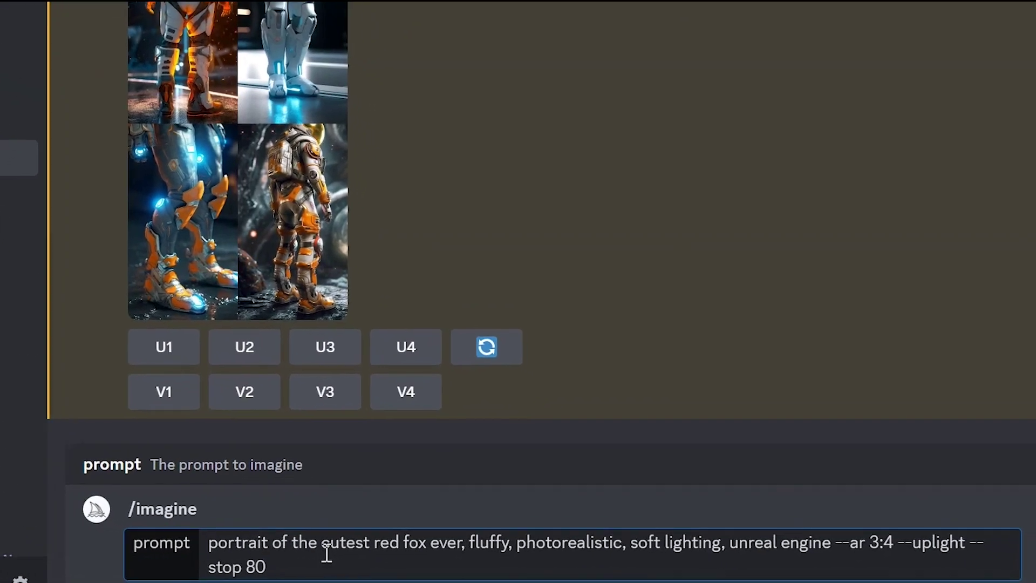